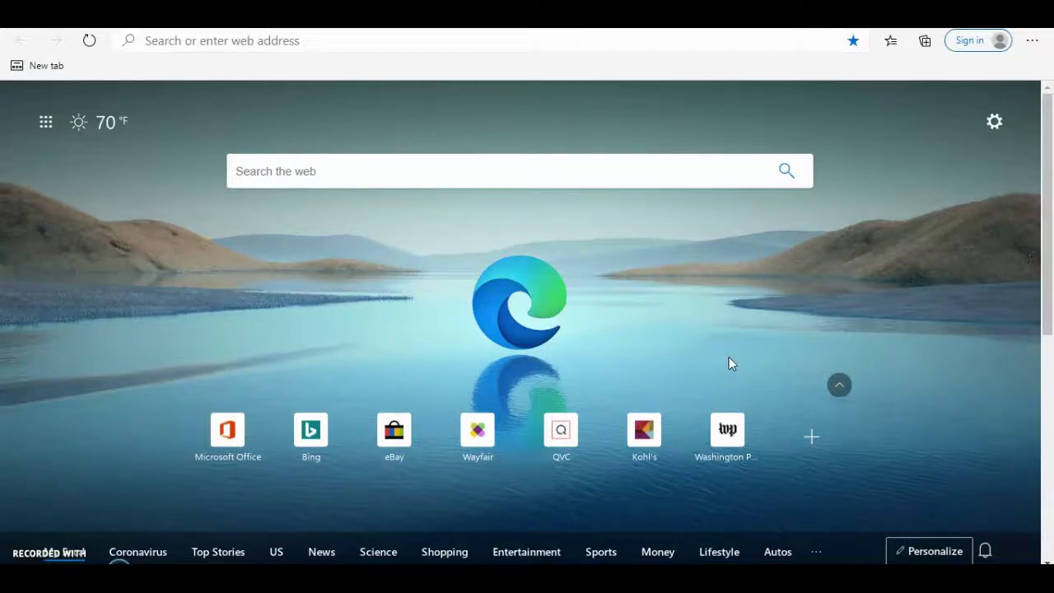
Step: Enter 'wordpress' into the web search box on Edge's new tab page
{"action": "left_click", "coordinate": [413, 173]}
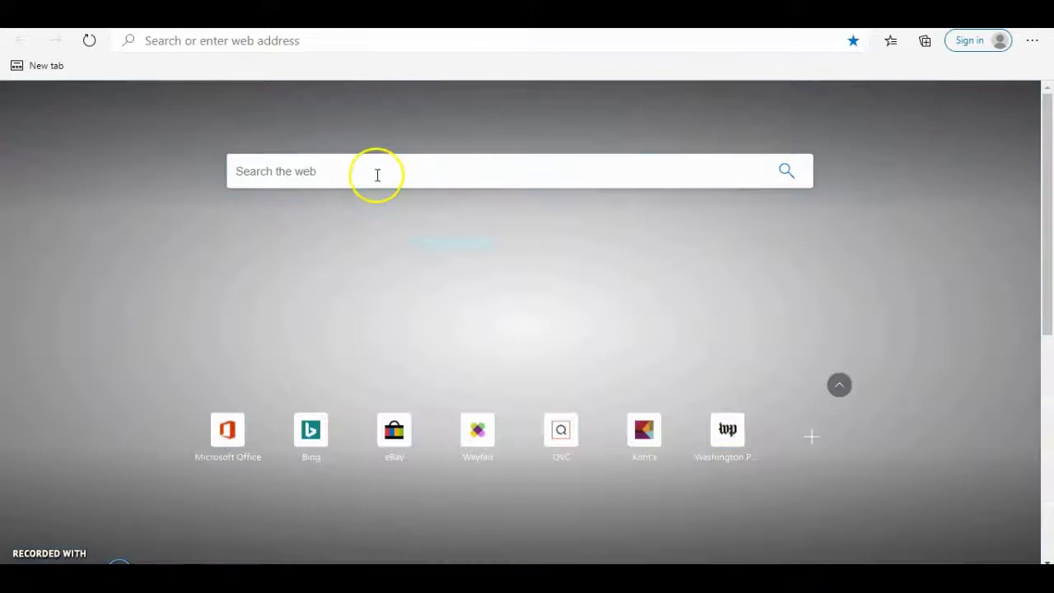
{"action": "type", "text": "wordpress"}
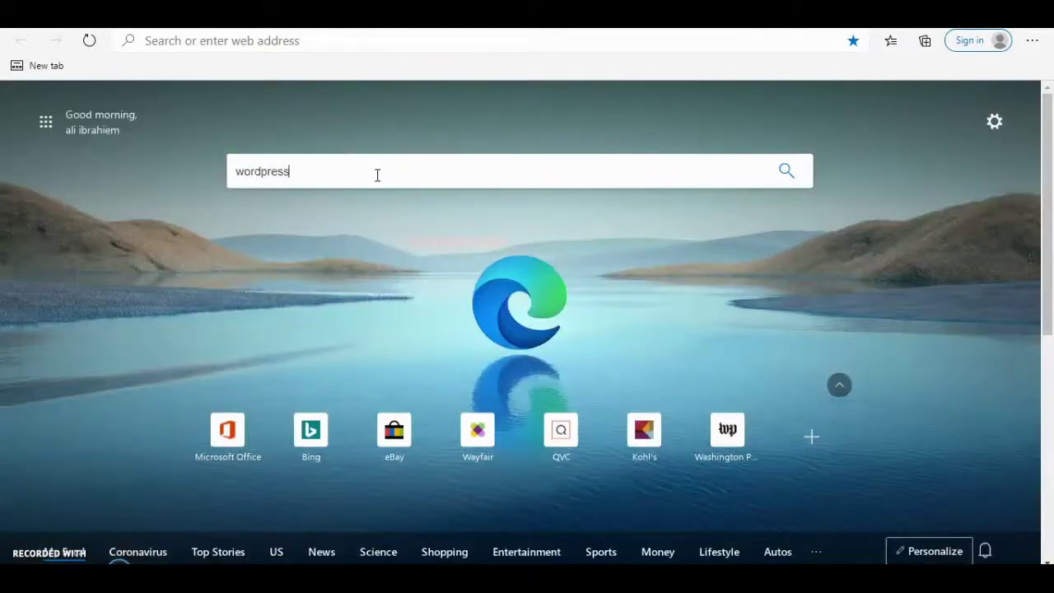
Step: Submit the wordpress search and log in to WordPress.com via Bing's Log In link with the saved account
{"action": "key", "text": "Return"}
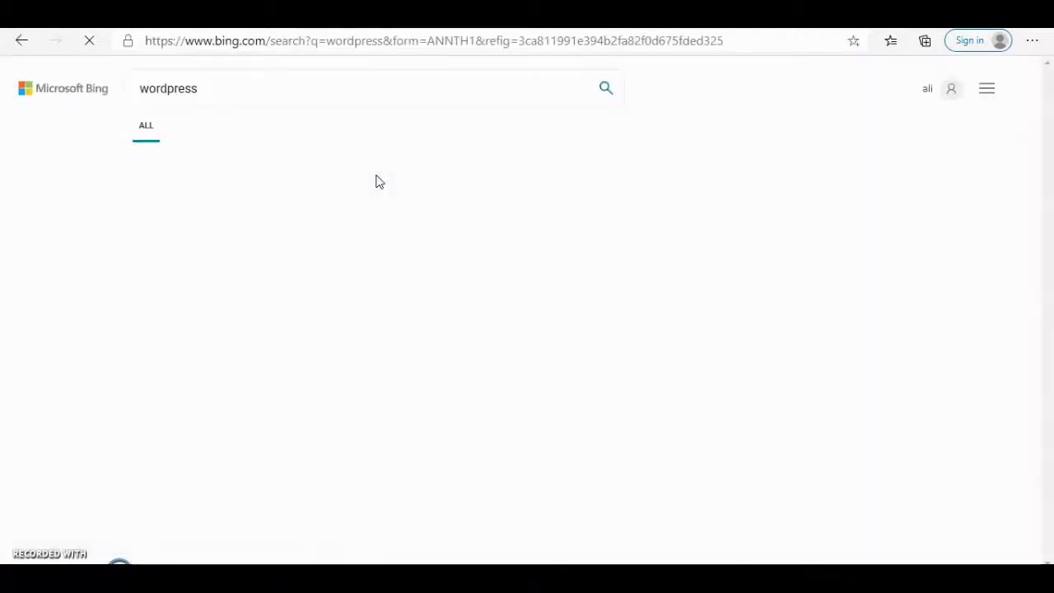
{"action": "left_click", "coordinate": [179, 289]}
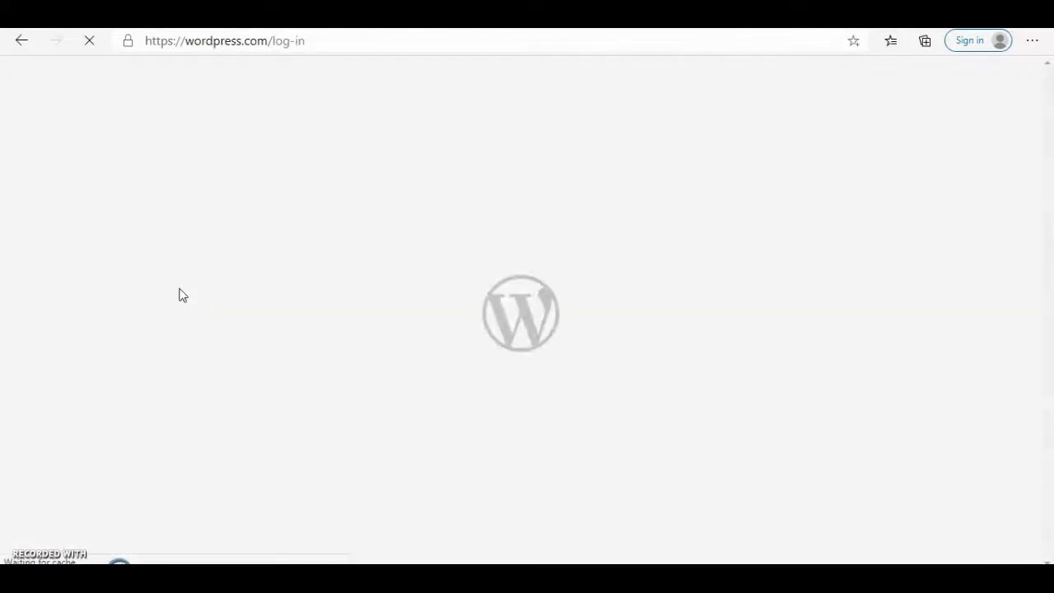
{"action": "left_click", "coordinate": [190, 300]}
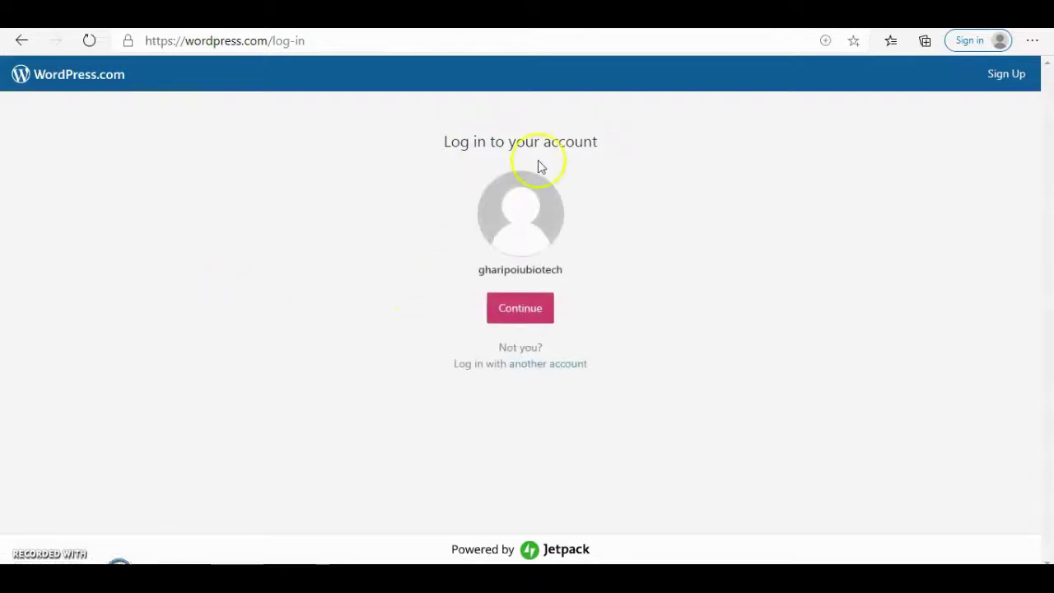
{"action": "left_click", "coordinate": [527, 309]}
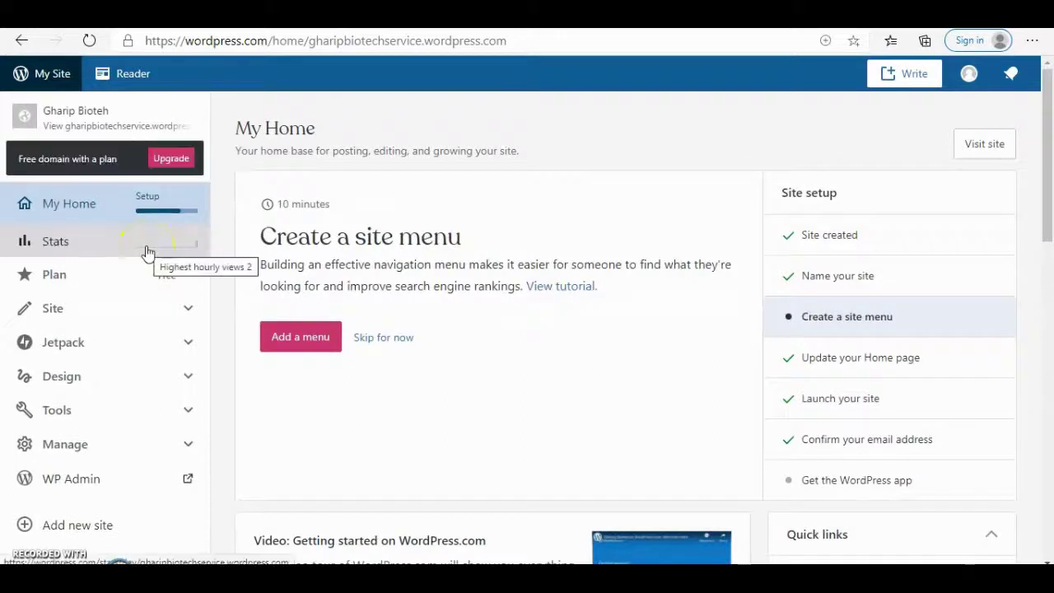
Step: Open the Gharip Biotech home page in the block editor from the site view
{"action": "left_click", "coordinate": [97, 116]}
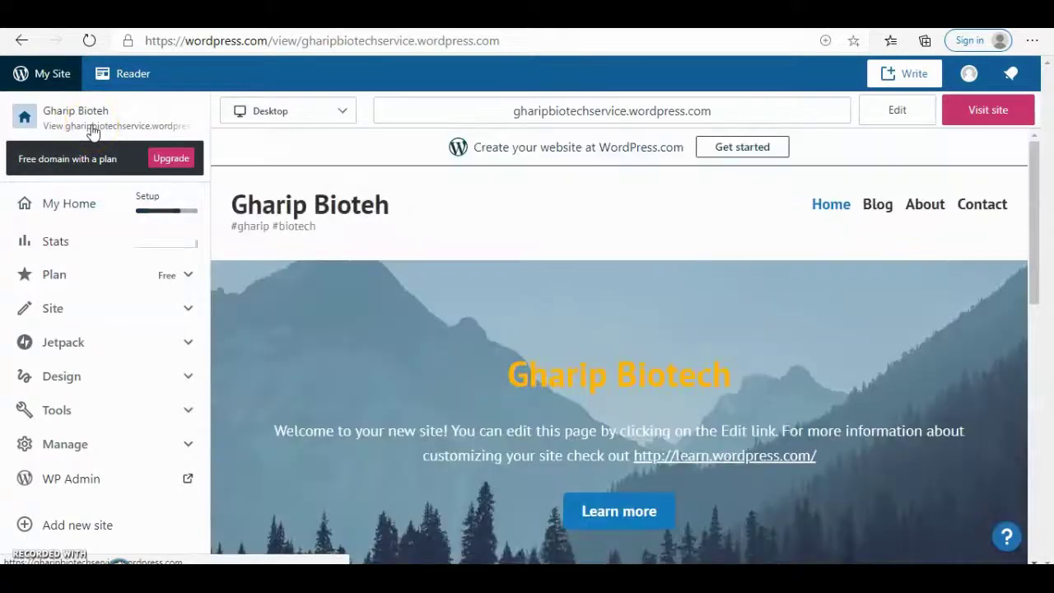
{"action": "left_click", "coordinate": [887, 115]}
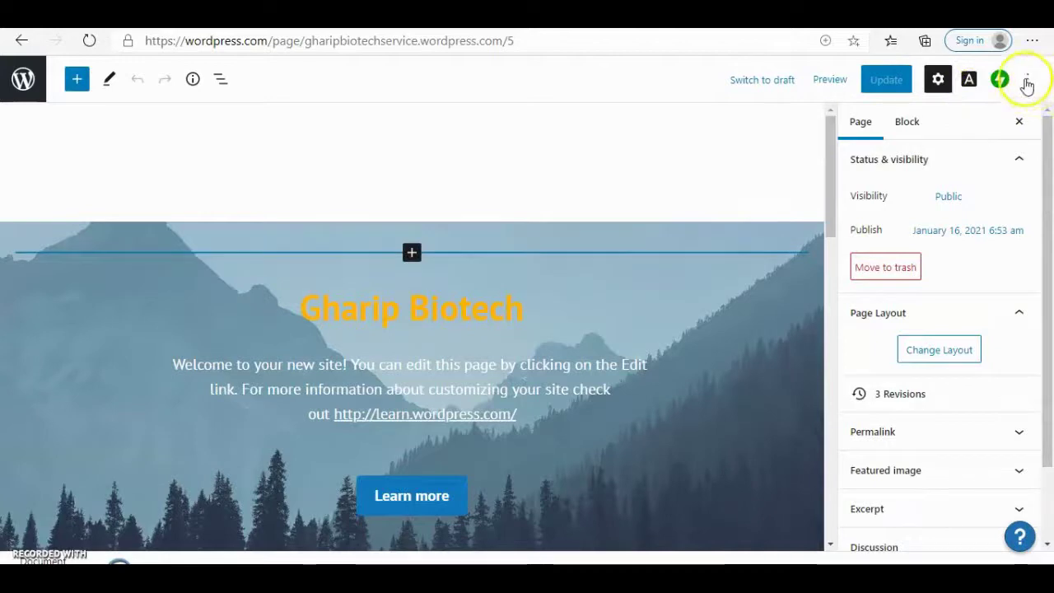
Step: Overwrite the cover's welcome paragraph under the Gharip Biotech title with 'Biotech Company'
{"action": "left_click", "coordinate": [1020, 121]}
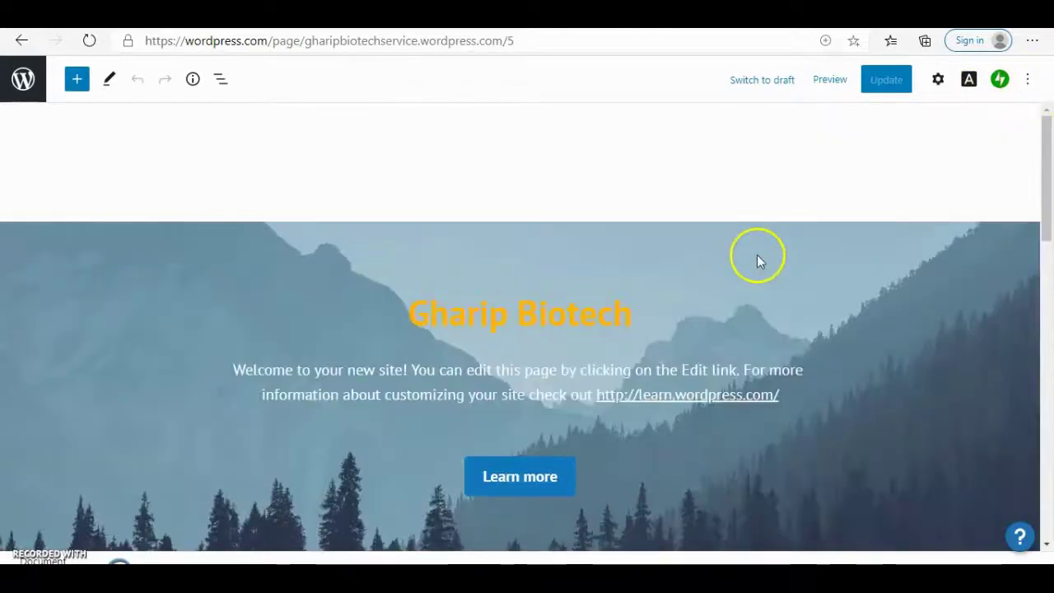
{"action": "left_click_drag", "start_coordinate": [1050, 188], "coordinate": [1050, 239]}
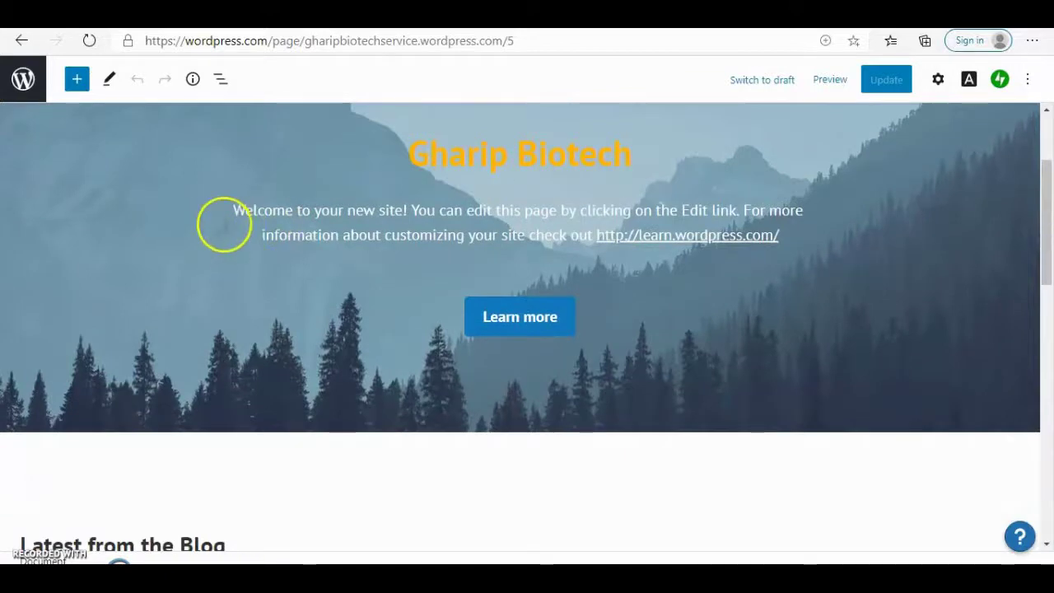
{"action": "triple_click", "coordinate": [348, 214]}
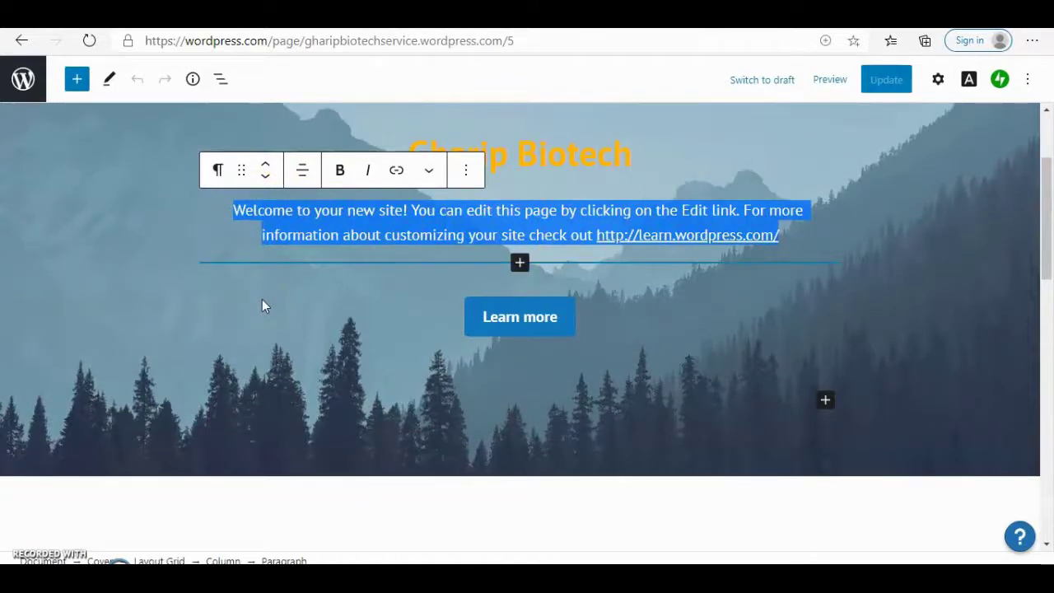
{"action": "type", "text": "Biotec"}
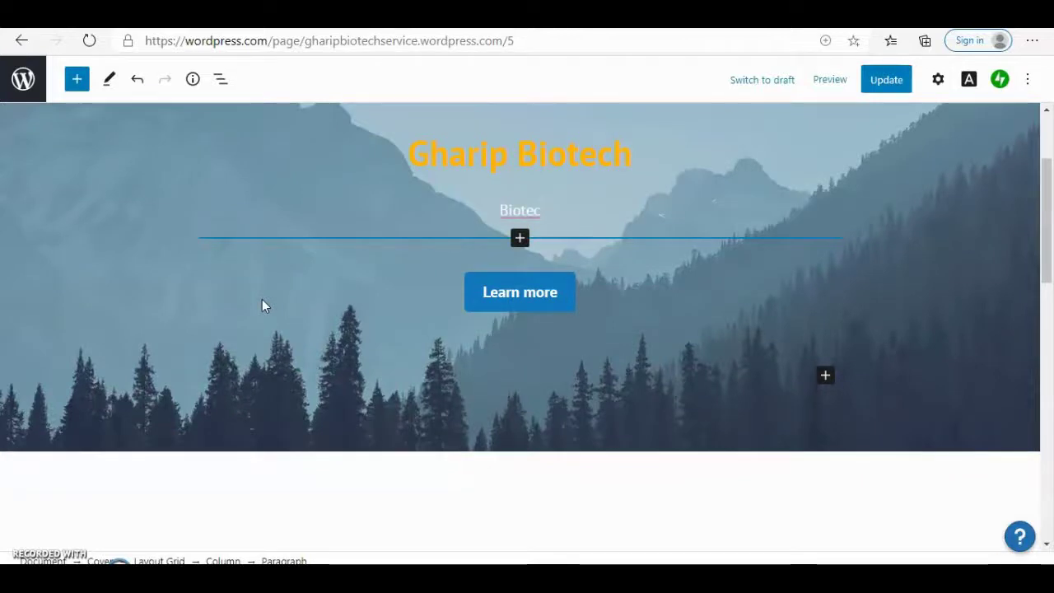
{"action": "type", "text": "h Company"}
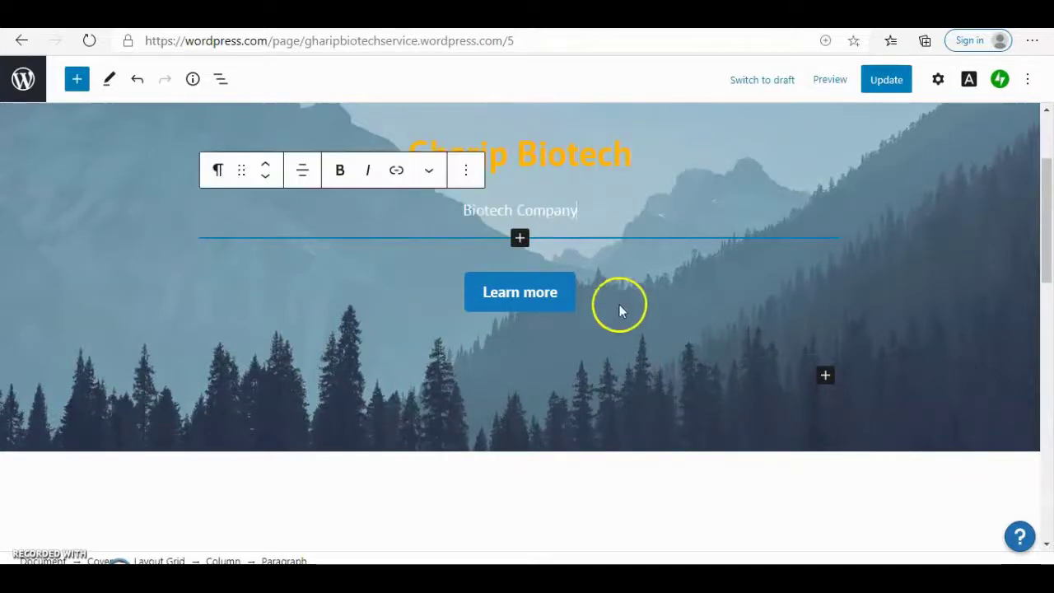
Step: Insert an empty block before the Latest Posts grid under 'Latest from the Blog'
{"action": "left_click_drag", "start_coordinate": [1047, 245], "coordinate": [1050, 333]}
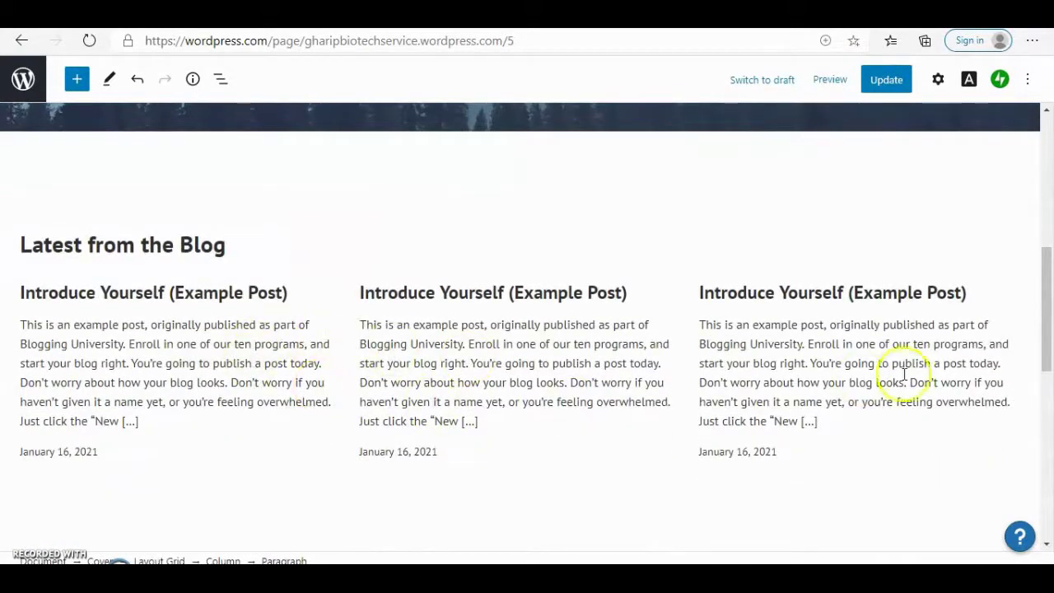
{"action": "mouse_move", "coordinate": [1048, 344]}
{"action": "left_mouse_down"}
{"action": "mouse_move", "coordinate": [1050, 360]}
{"action": "mouse_move", "coordinate": [1047, 206]}
{"action": "mouse_move", "coordinate": [1050, 392]}
{"action": "mouse_move", "coordinate": [1047, 332]}
{"action": "left_mouse_up"}
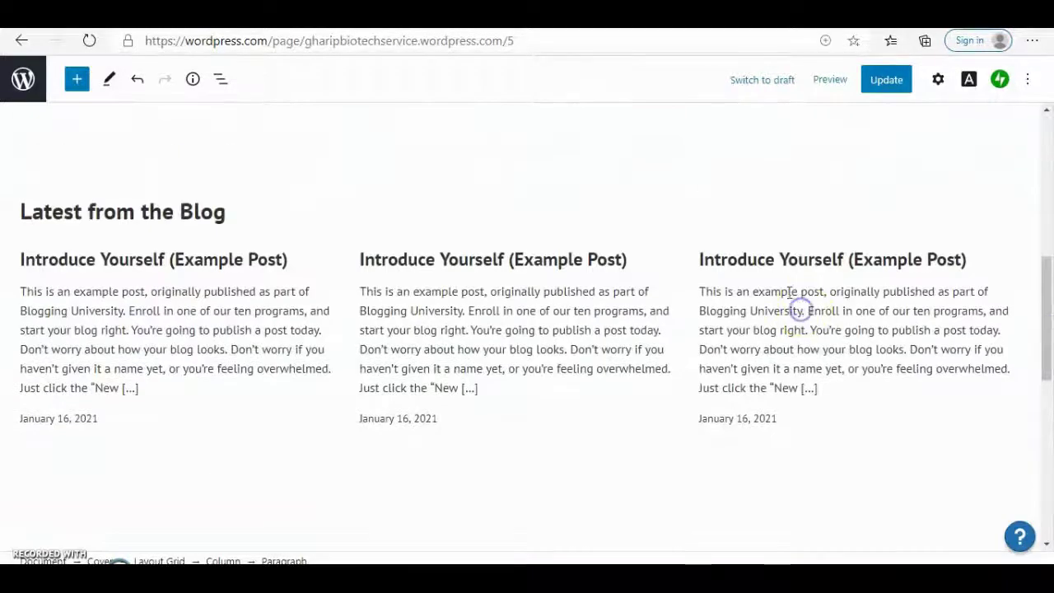
{"action": "left_click", "coordinate": [790, 296]}
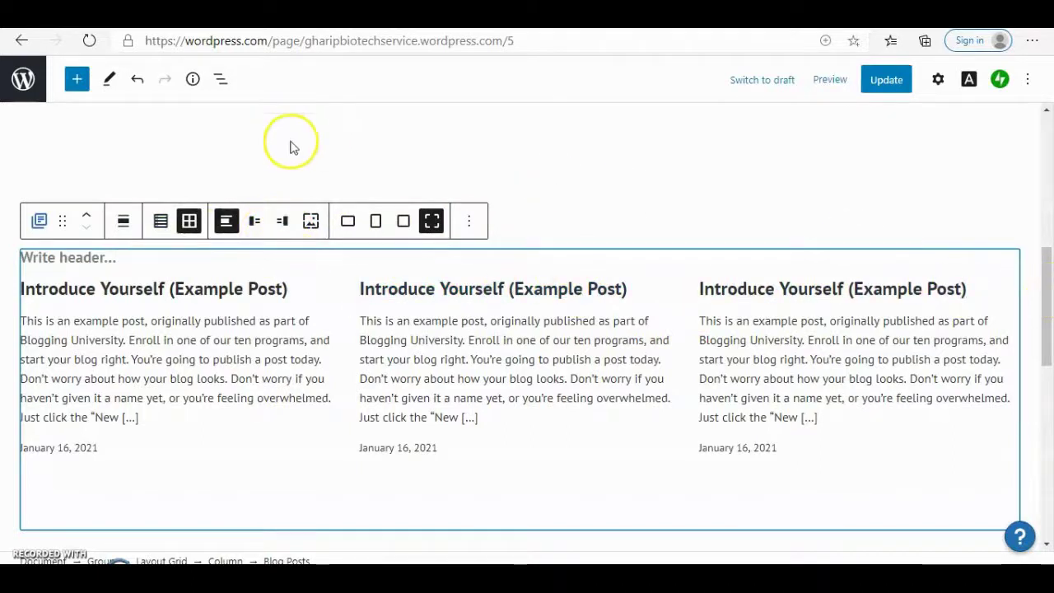
{"action": "left_click", "coordinate": [468, 221]}
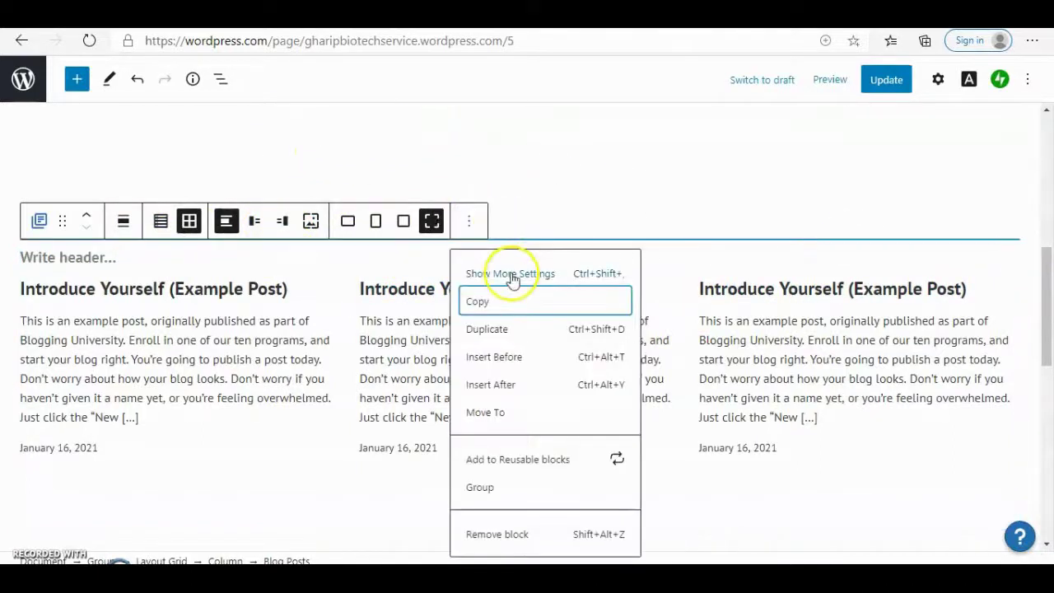
{"action": "left_click", "coordinate": [509, 358]}
Step: Turn the empty block into a YouTube embed found by searching 'you' in the block library
{"action": "left_click", "coordinate": [1004, 258]}
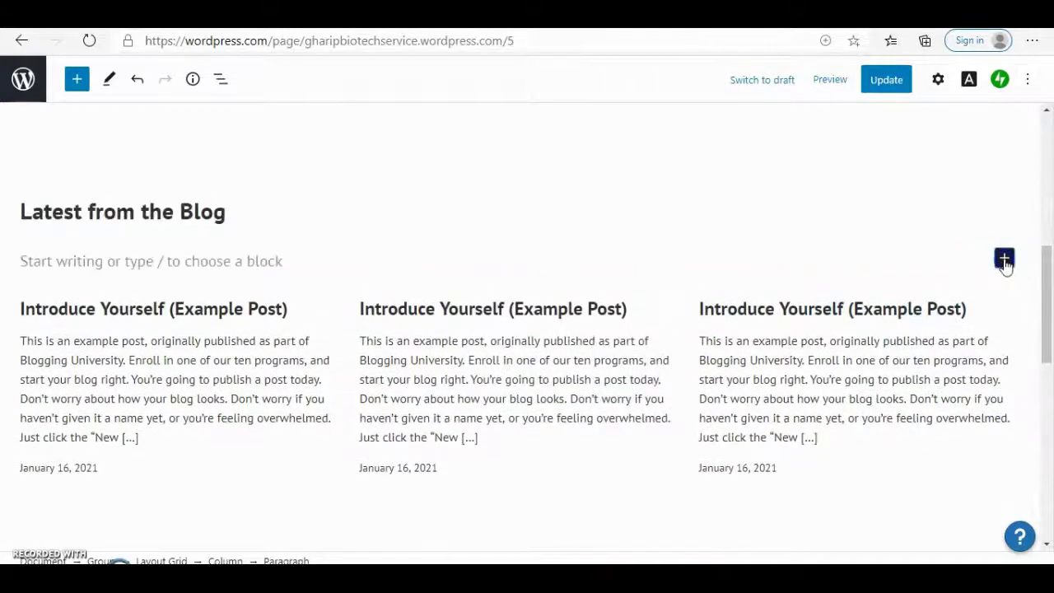
{"action": "left_click", "coordinate": [888, 531]}
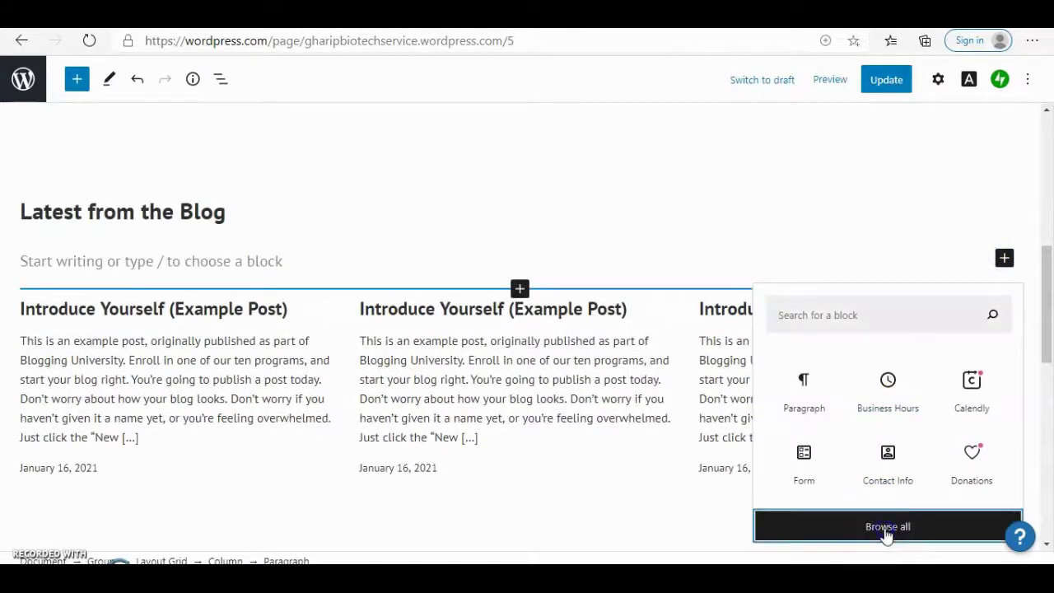
{"action": "left_click", "coordinate": [887, 532]}
{"action": "mouse_move", "coordinate": [205, 245]}
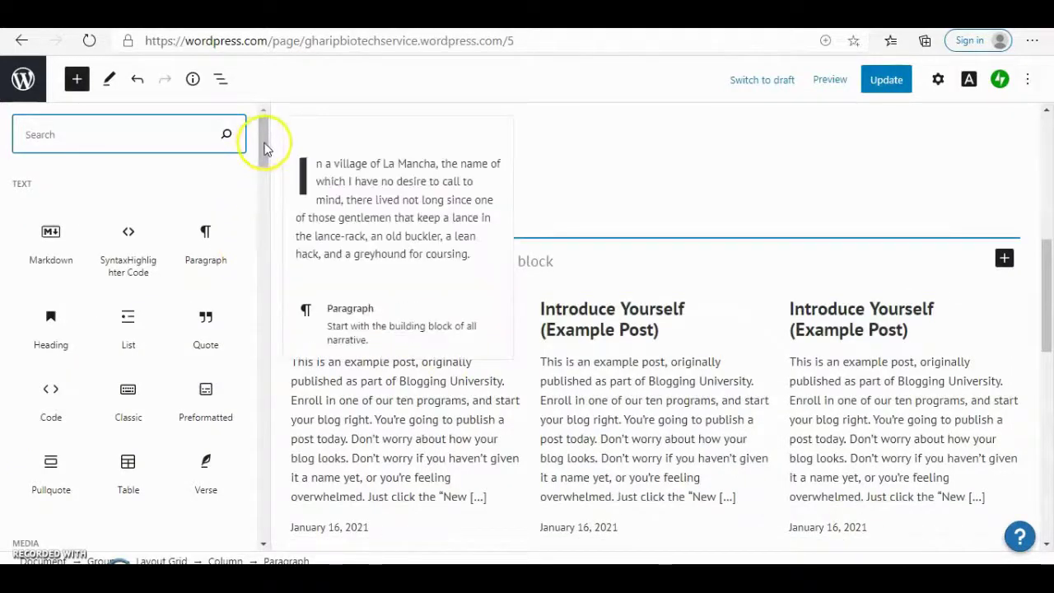
{"action": "left_click_drag", "start_coordinate": [263, 146], "coordinate": [259, 298]}
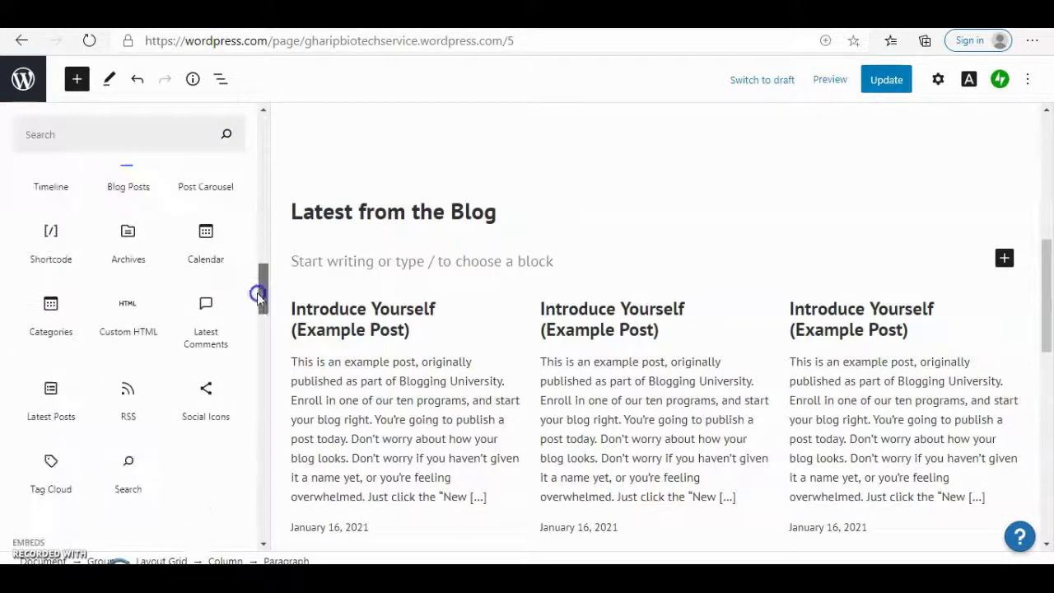
{"action": "left_click", "coordinate": [90, 133]}
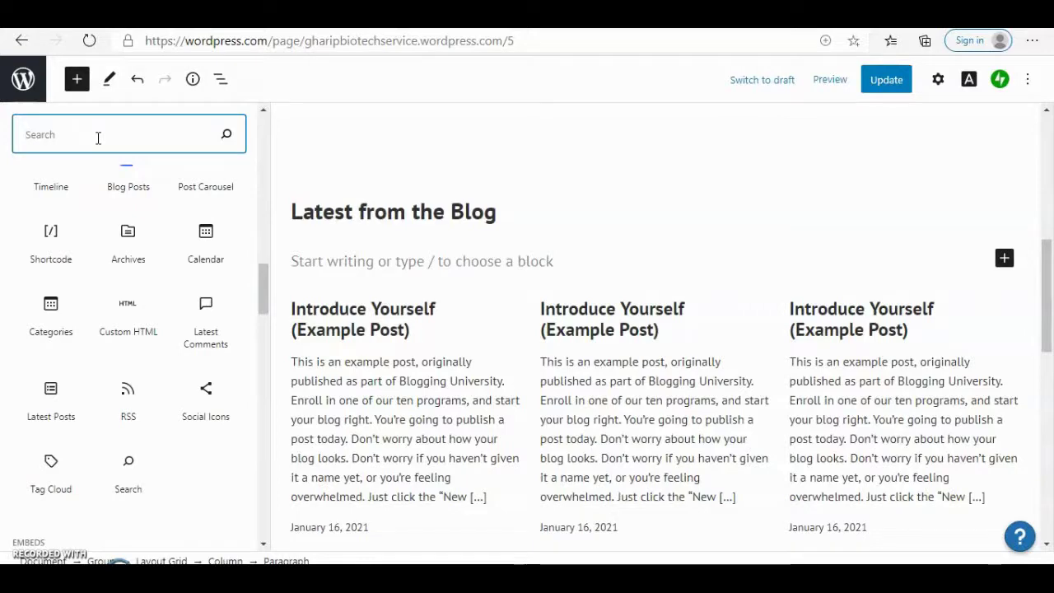
{"action": "type", "text": "you"}
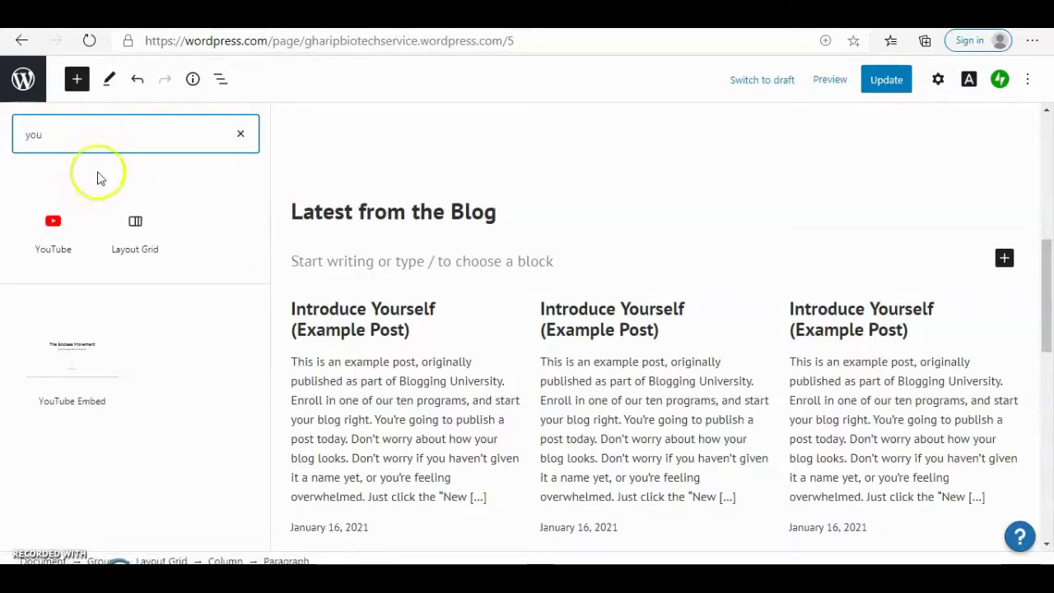
{"action": "left_click", "coordinate": [51, 224]}
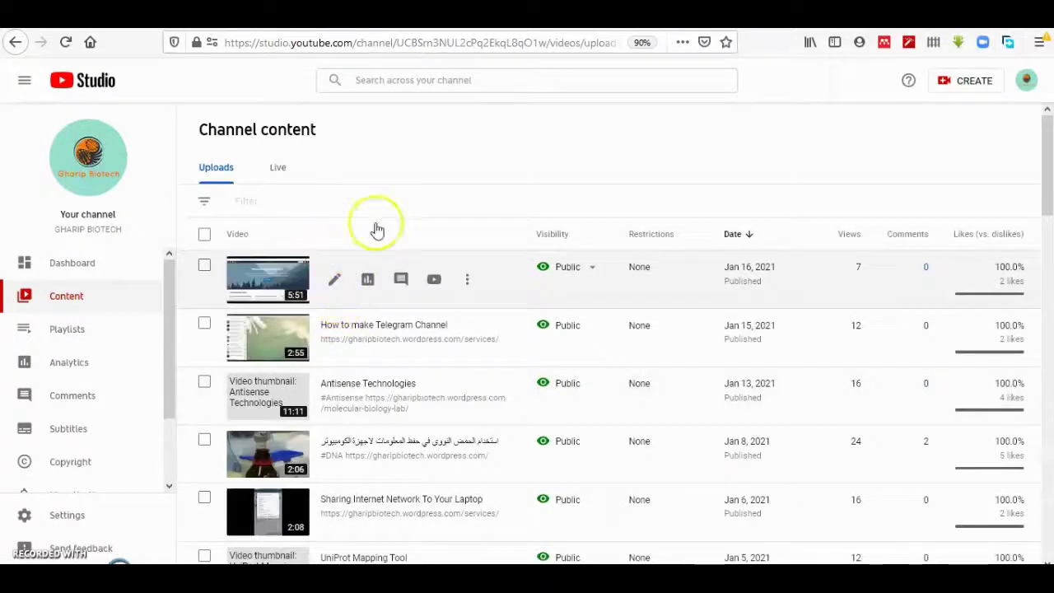
{"action": "mouse_move", "coordinate": [412, 279]}
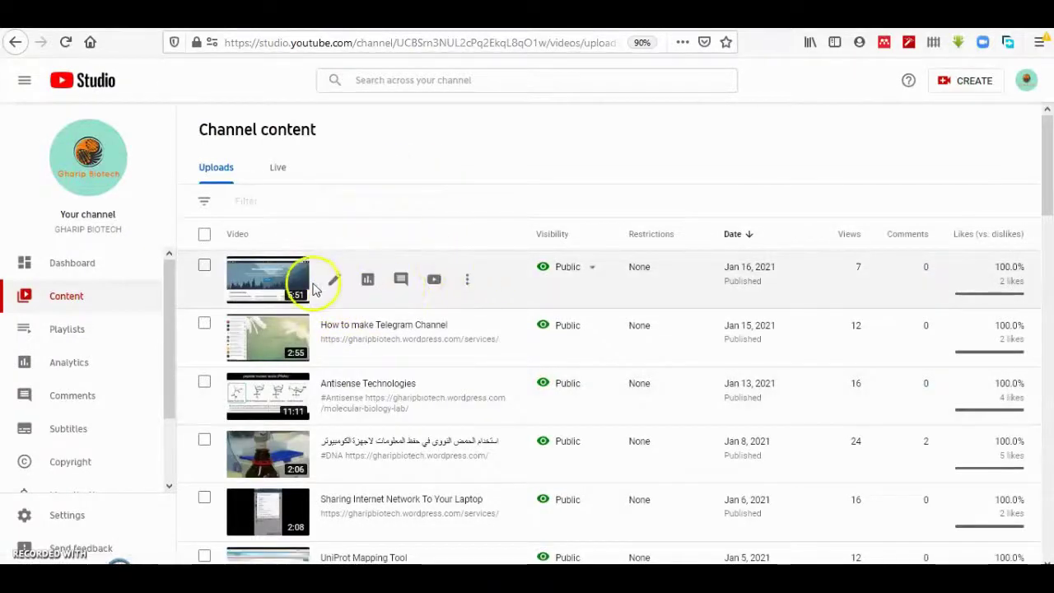
Step: Copy the video link of 'Design Web Page by WordPress' from its YouTube Studio details
{"action": "left_click", "coordinate": [336, 285]}
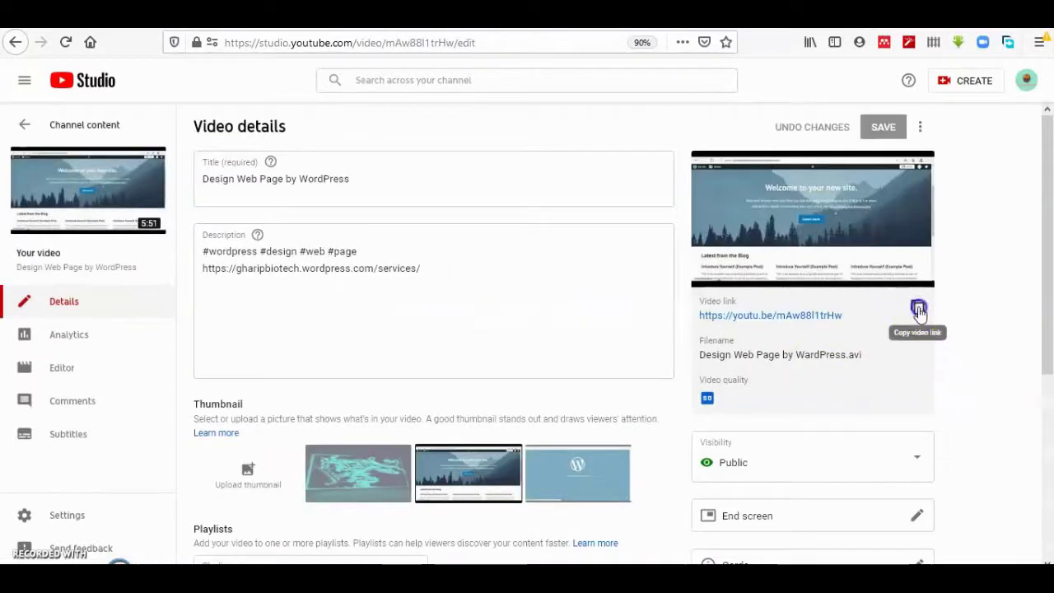
{"action": "left_click", "coordinate": [918, 306]}
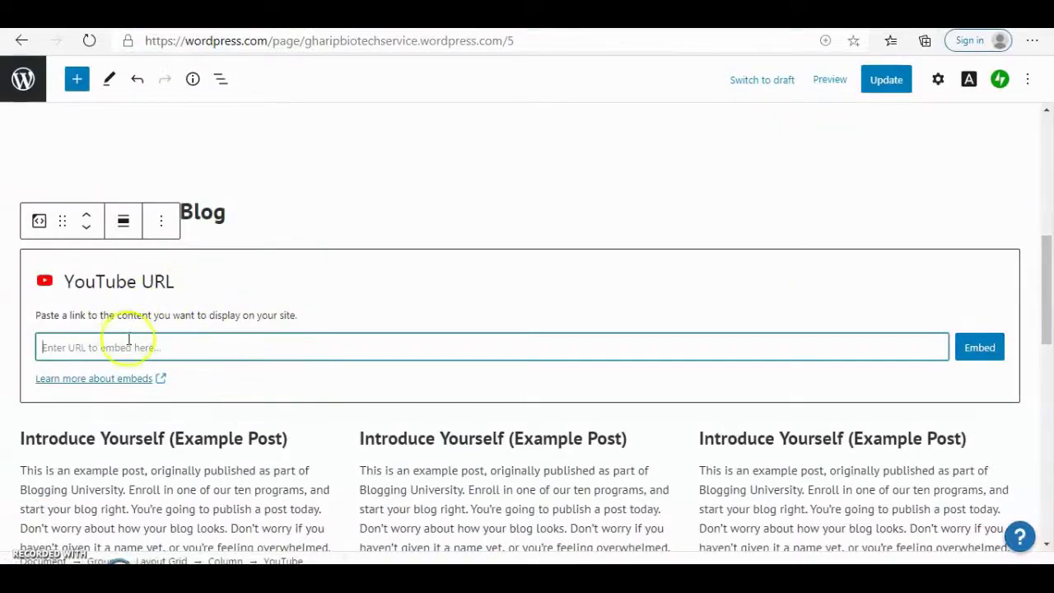
Step: Embed the pasted youtu.be link and move the video up below the hero image
{"action": "right_click", "coordinate": [152, 350]}
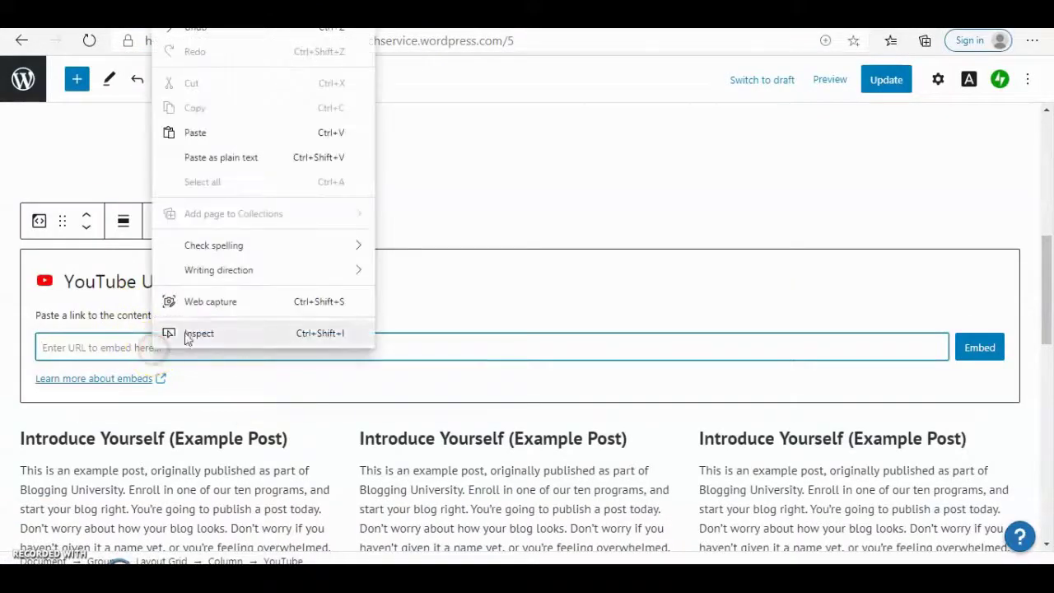
{"action": "left_click", "coordinate": [201, 136]}
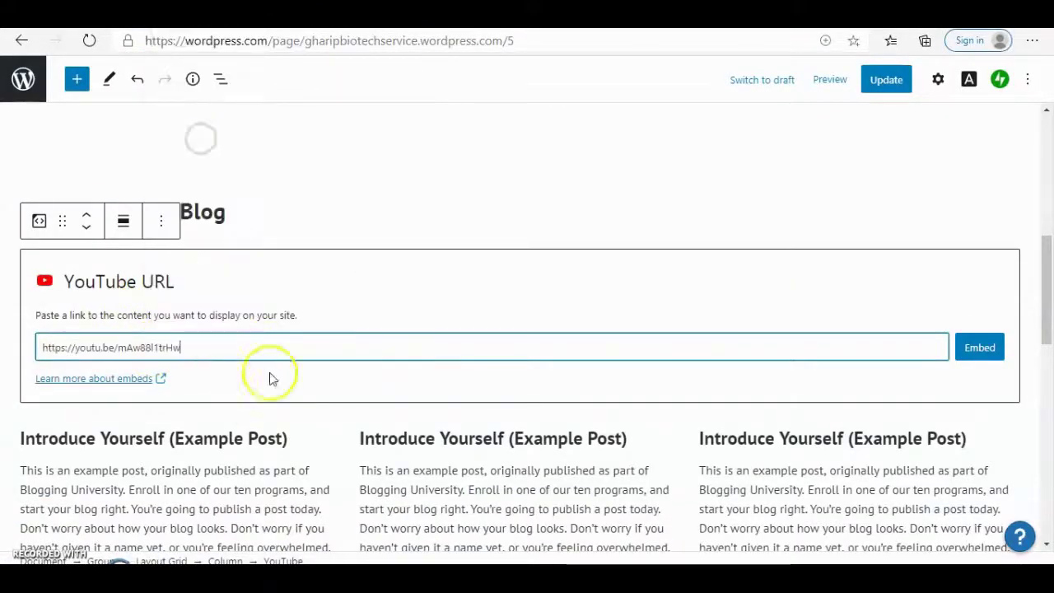
{"action": "left_click", "coordinate": [987, 350]}
{"action": "left_click", "coordinate": [840, 430]}
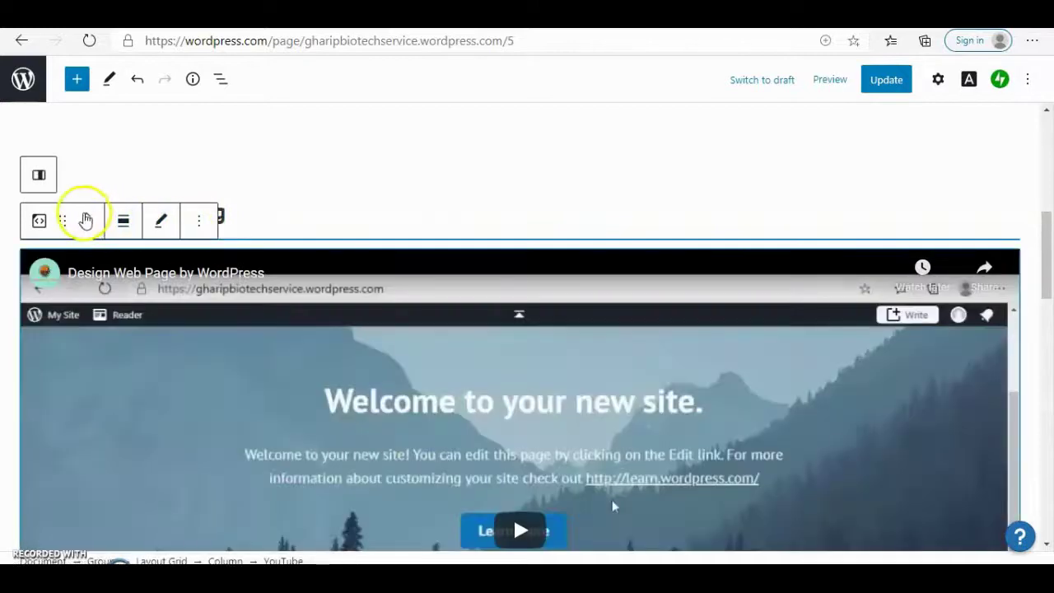
{"action": "left_click", "coordinate": [86, 218]}
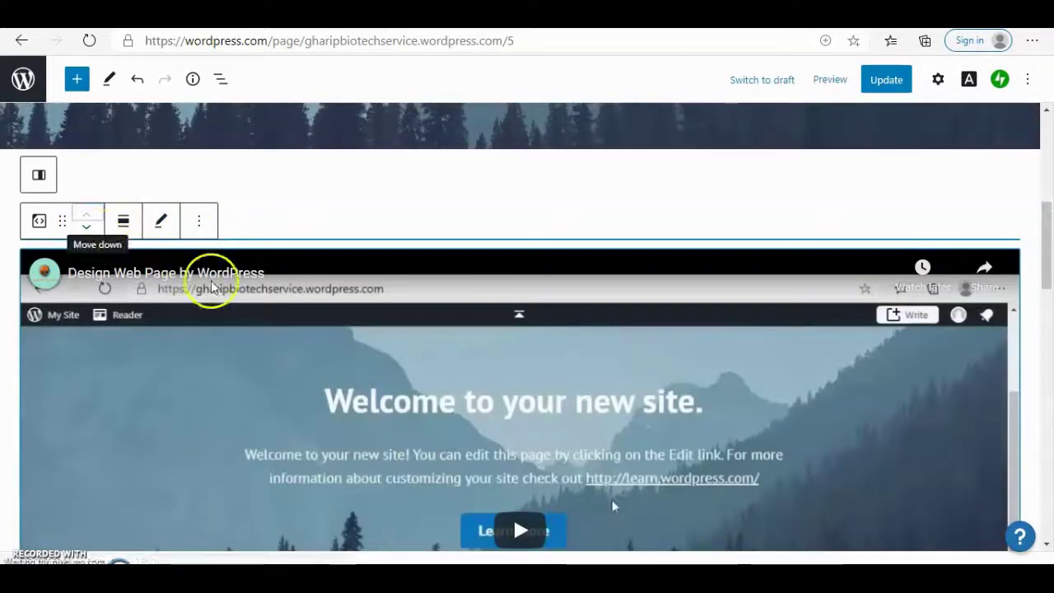
{"action": "mouse_move", "coordinate": [1046, 235]}
{"action": "left_mouse_down"}
{"action": "mouse_move", "coordinate": [1048, 341]}
{"action": "mouse_move", "coordinate": [1049, 244]}
{"action": "left_mouse_up"}
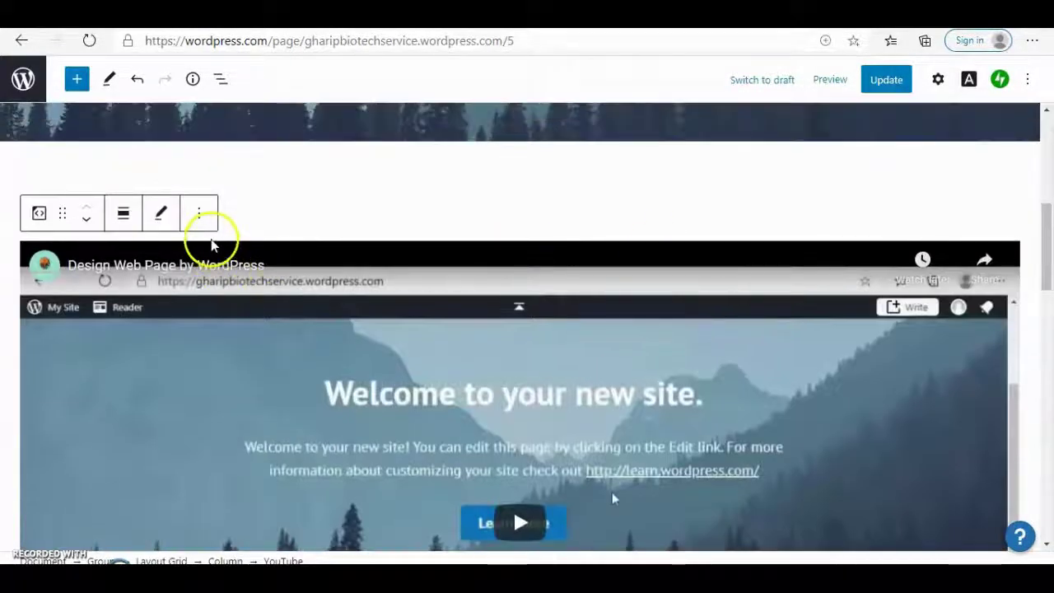
Step: Insert a Heading block directly before the YouTube video, found by searching 'he'
{"action": "left_click", "coordinate": [199, 214]}
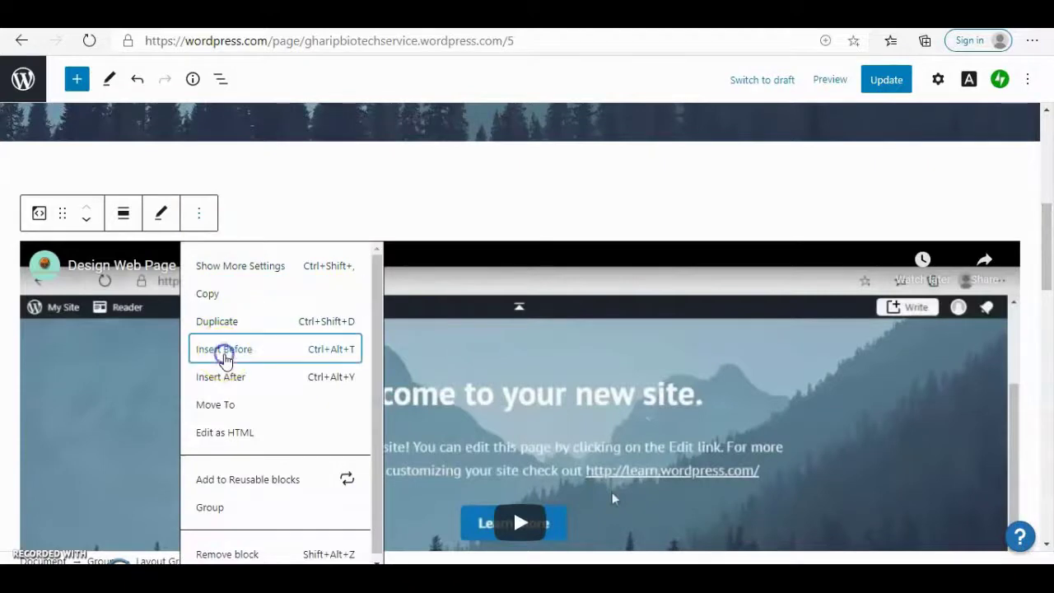
{"action": "left_click", "coordinate": [227, 360]}
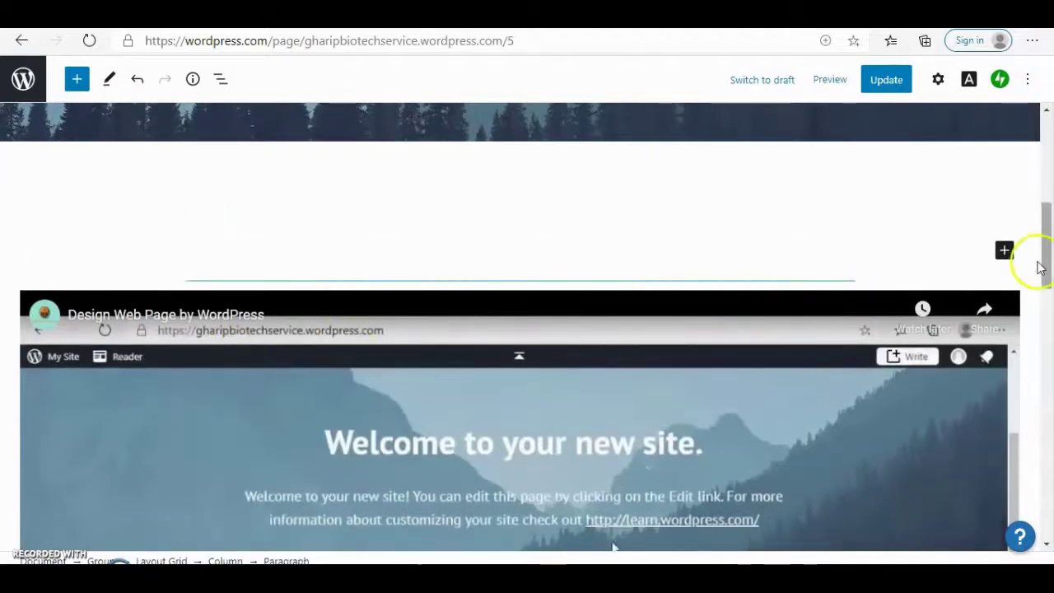
{"action": "left_click", "coordinate": [1007, 251]}
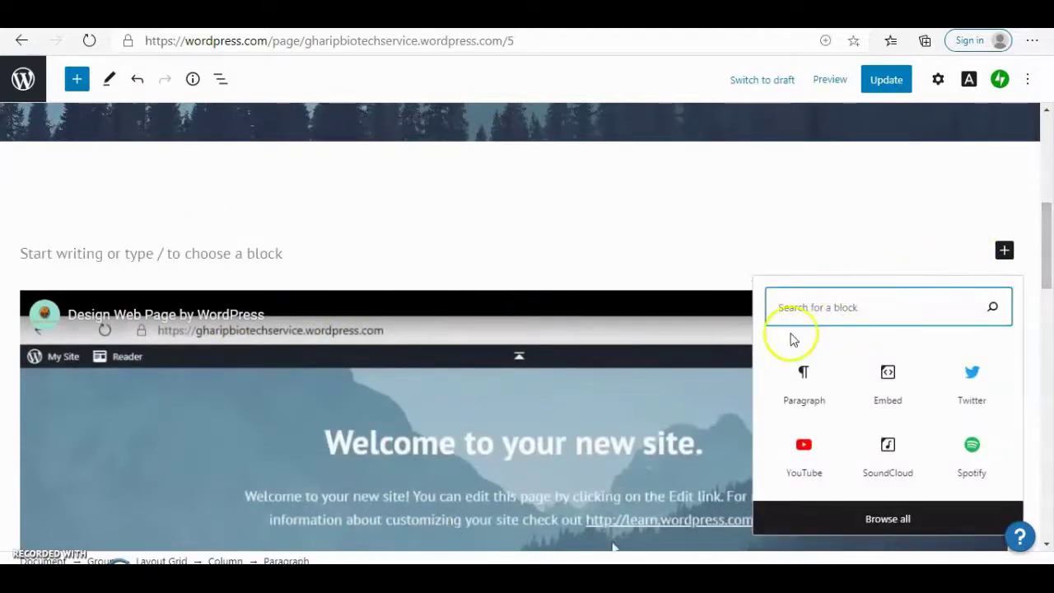
{"action": "type", "text": "he"}
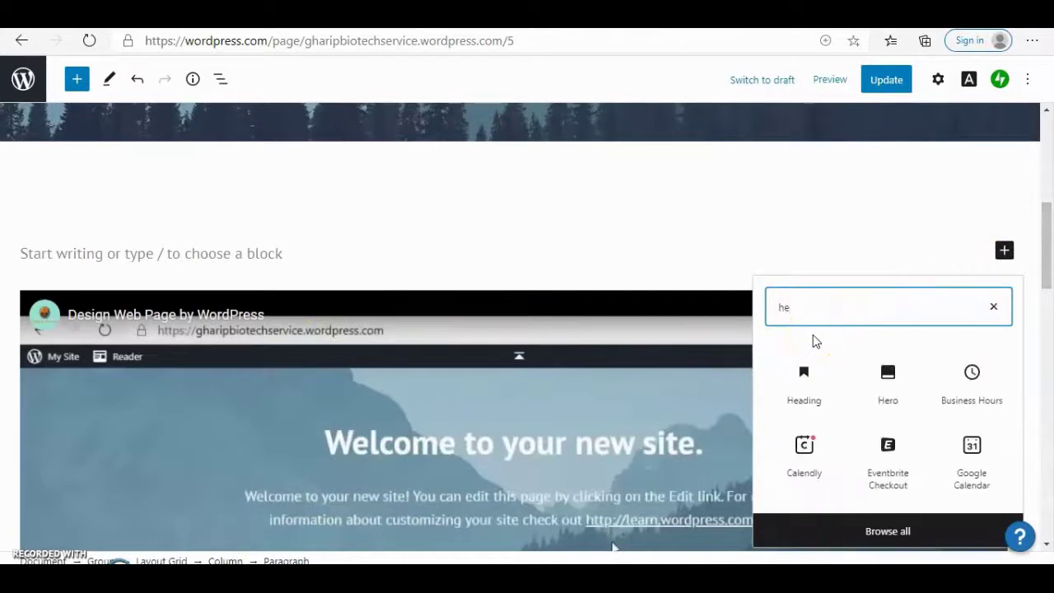
{"action": "left_click", "coordinate": [826, 379]}
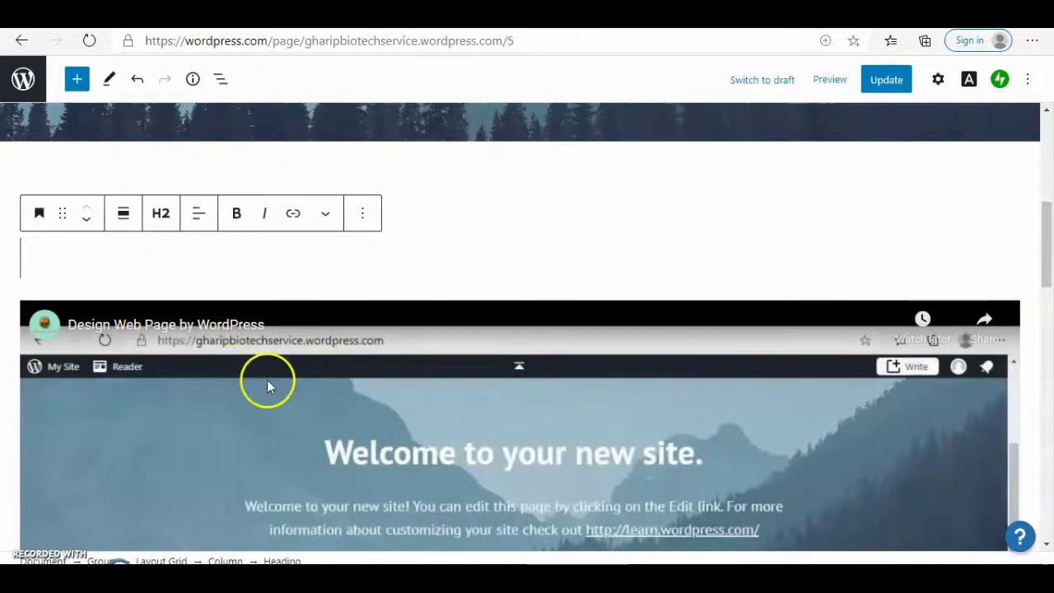
Step: Select the embedded YouTube video block and scroll down to its title
{"action": "left_click", "coordinate": [69, 329]}
{"action": "left_click_drag", "start_coordinate": [69, 330], "coordinate": [266, 327]}
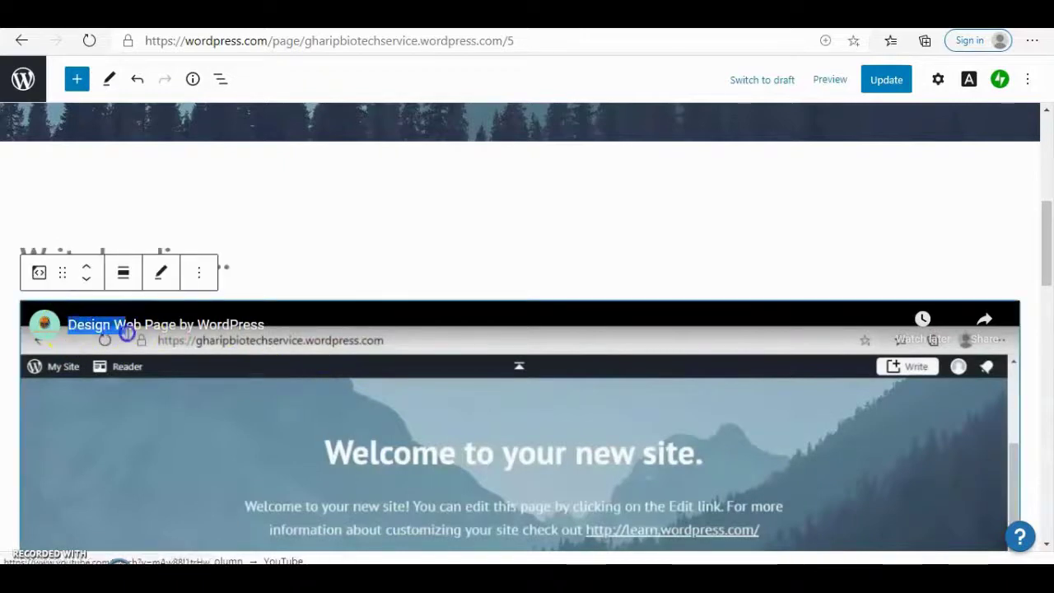
{"action": "scroll", "coordinate": [107, 255], "scroll_direction": "down", "scroll_amount": 1}
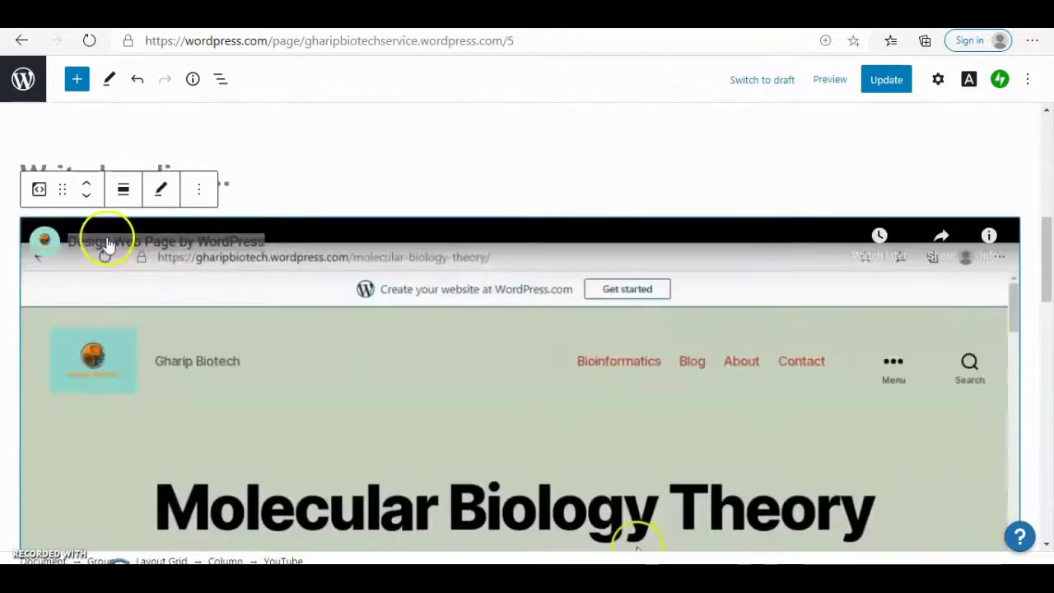
Step: Copy the linked video title 'Design Web Page by WordPress' and paste it into the empty heading
{"action": "right_click", "coordinate": [108, 244]}
{"action": "left_click", "coordinate": [148, 274]}
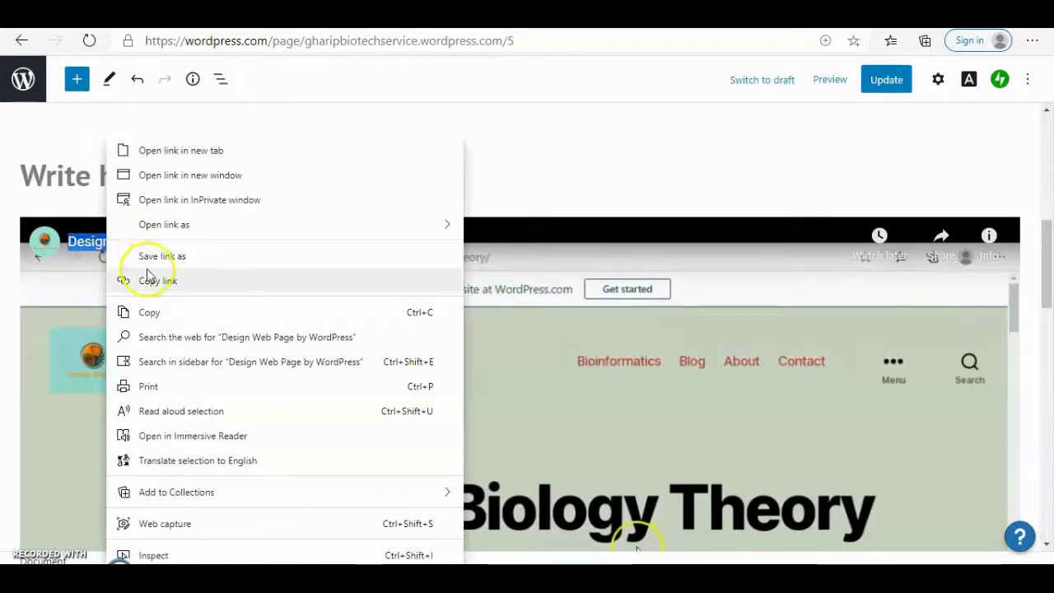
{"action": "left_click", "coordinate": [146, 310]}
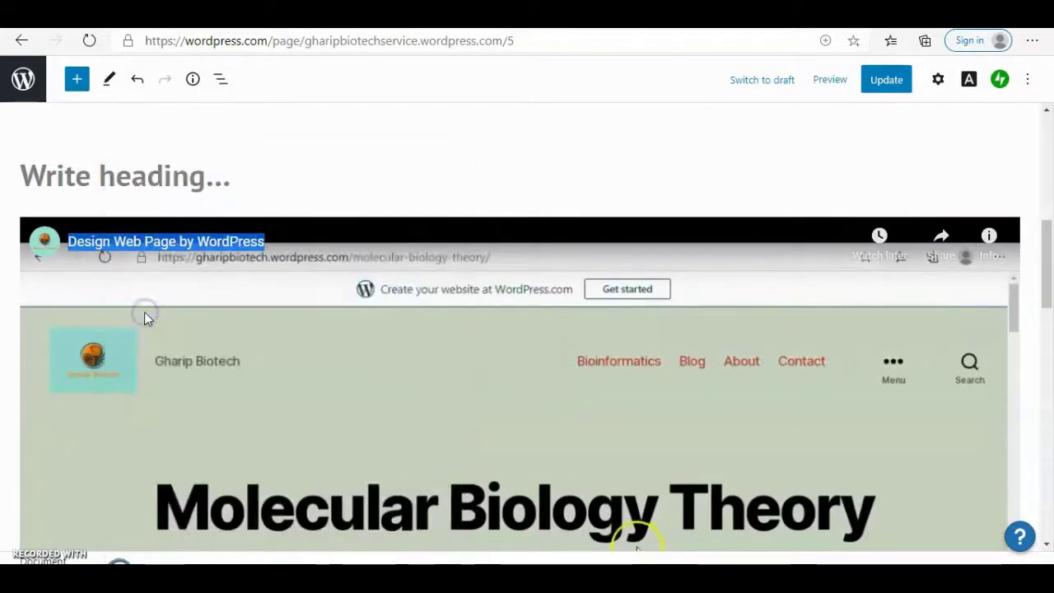
{"action": "left_click", "coordinate": [174, 179]}
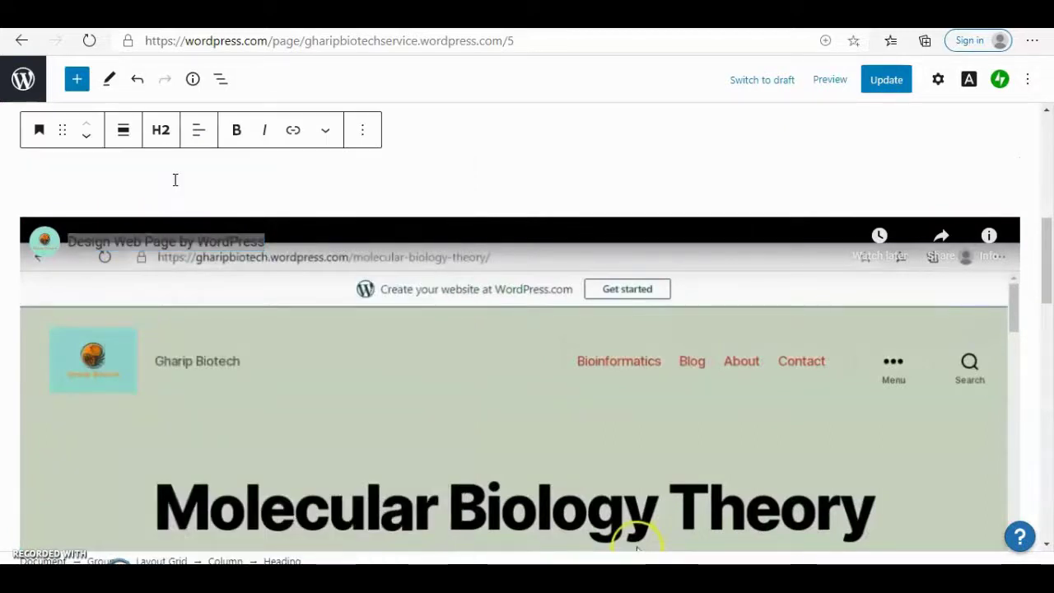
{"action": "key", "text": "ctrl+v"}
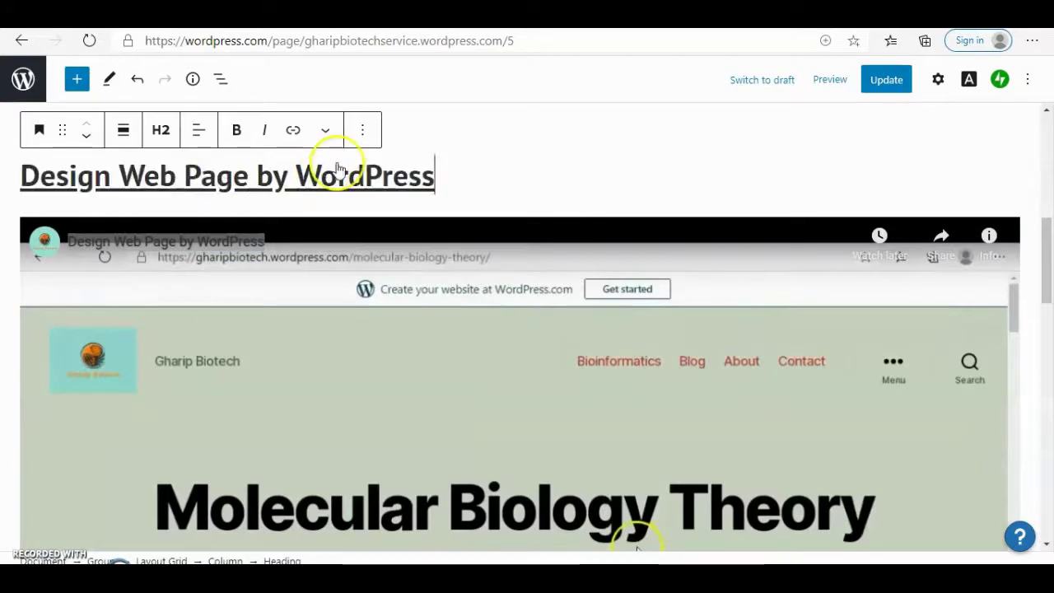
Step: Center the heading text and make it superscript so it appears smaller
{"action": "left_click", "coordinate": [442, 176]}
{"action": "left_click_drag", "start_coordinate": [442, 180], "coordinate": [41, 181]}
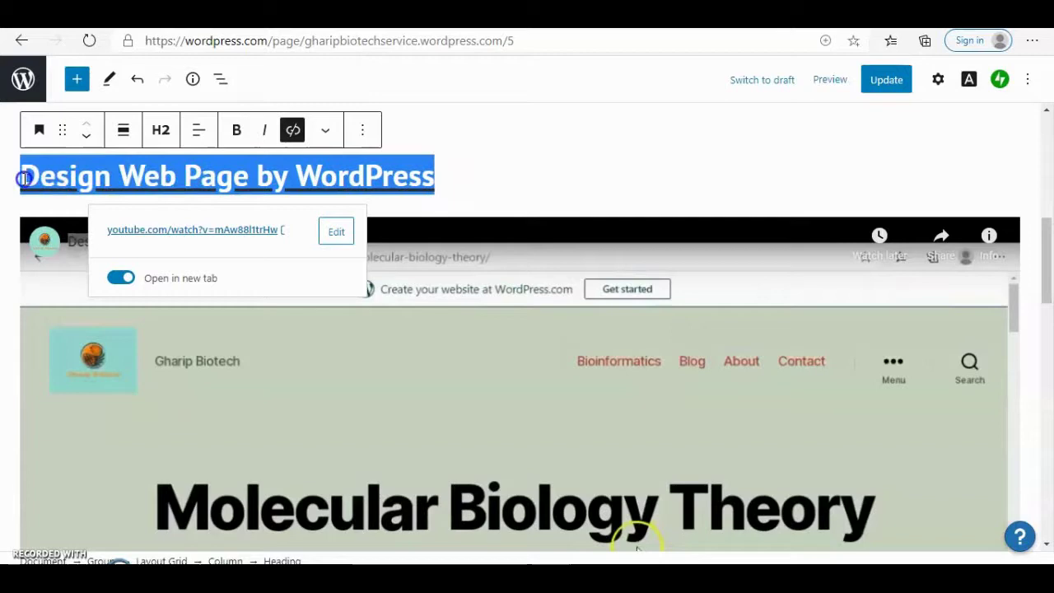
{"action": "left_click", "coordinate": [165, 132]}
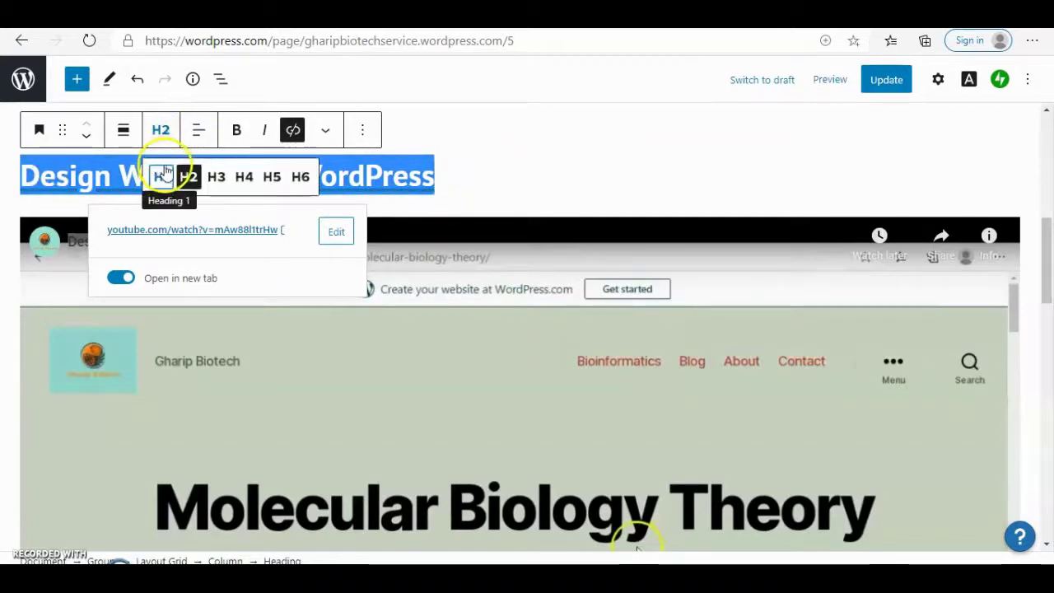
{"action": "left_click", "coordinate": [199, 132]}
{"action": "left_click", "coordinate": [212, 216]}
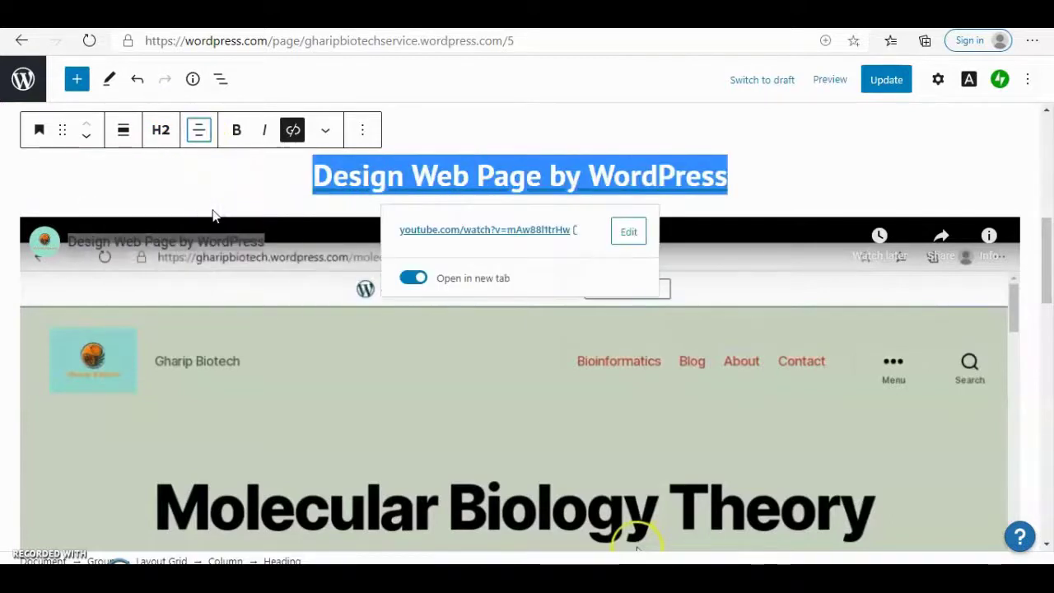
{"action": "left_click", "coordinate": [326, 130]}
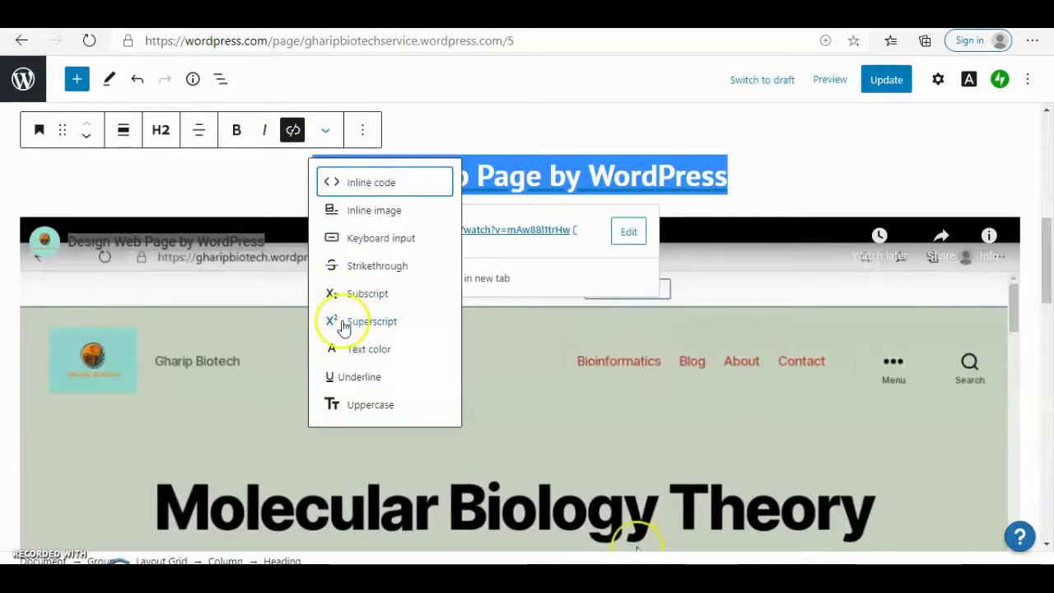
{"action": "left_click", "coordinate": [341, 321]}
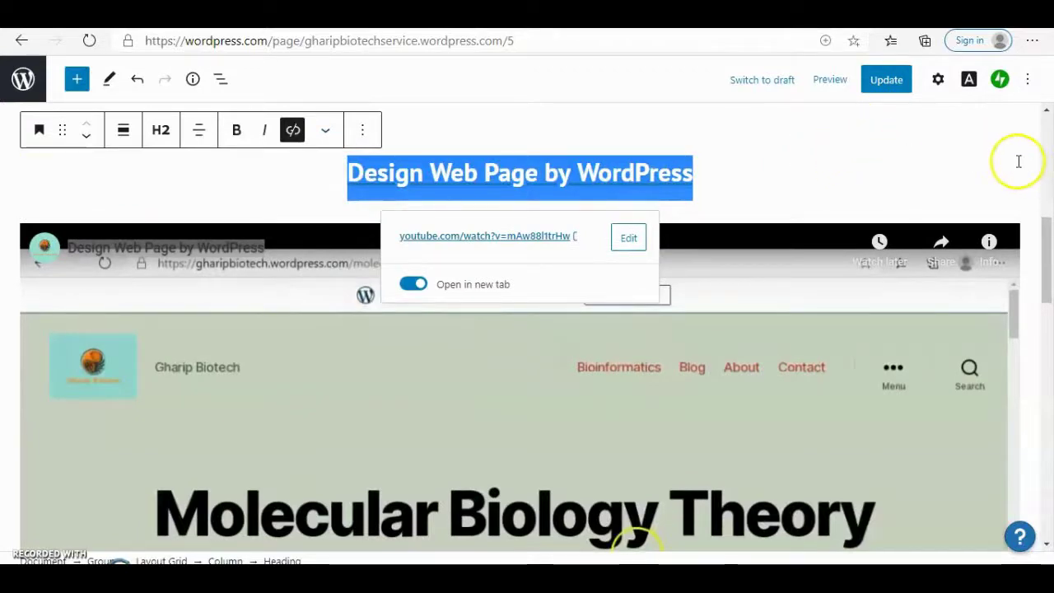
Step: Update the Gharip Biotech home page and open its preview in a new browser tab
{"action": "left_click", "coordinate": [875, 82]}
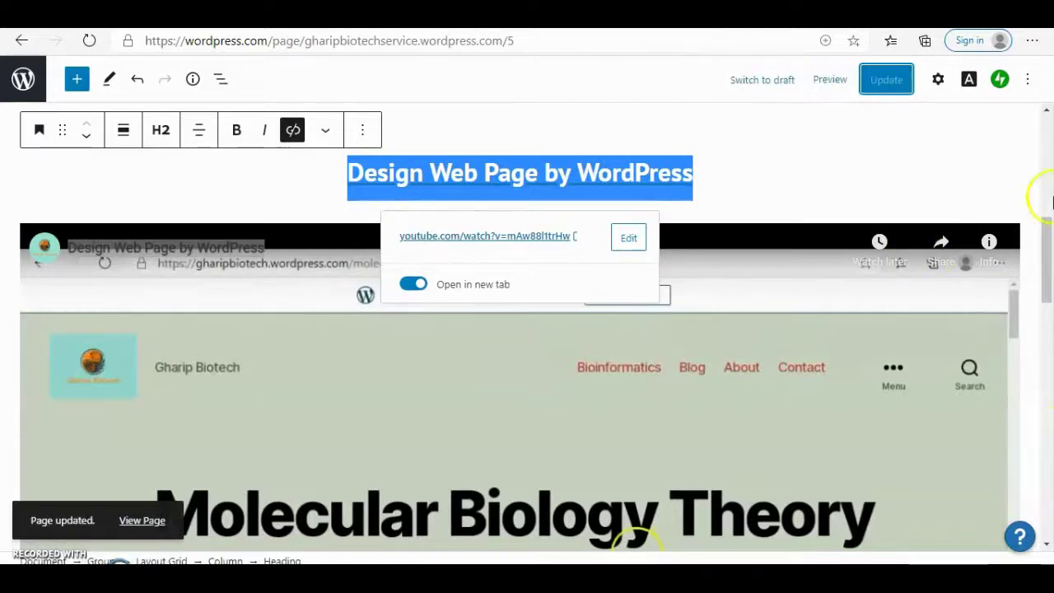
{"action": "right_click", "coordinate": [832, 86]}
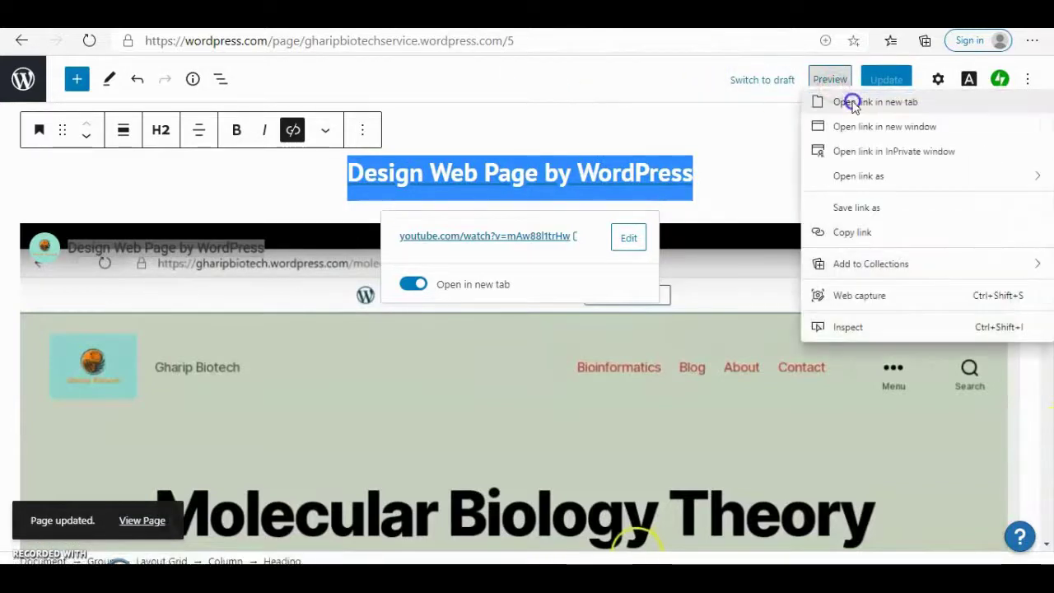
{"action": "left_click", "coordinate": [850, 98]}
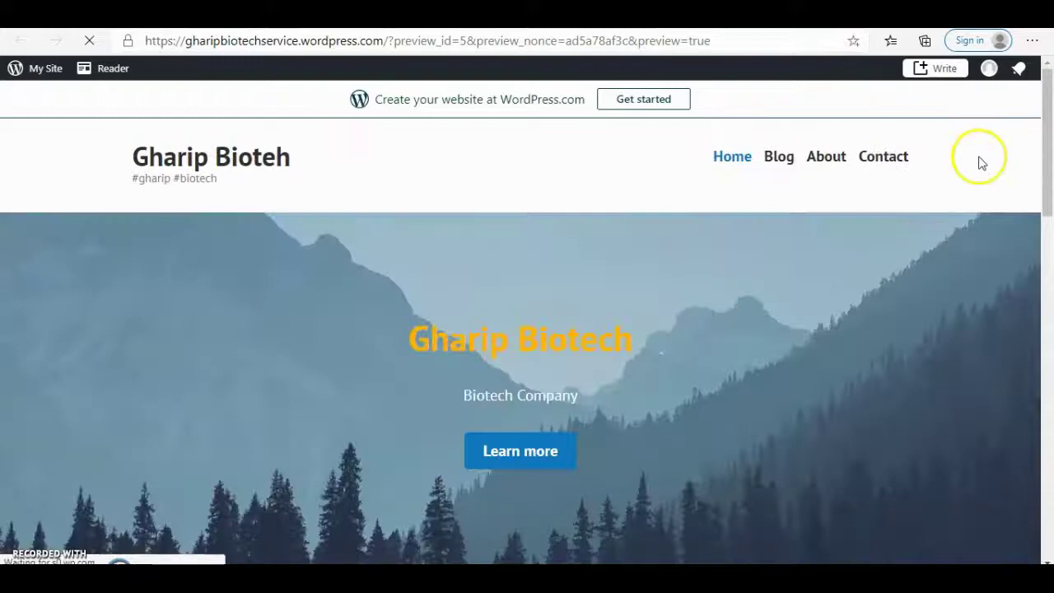
{"action": "mouse_move", "coordinate": [1048, 131]}
{"action": "left_mouse_down"}
{"action": "mouse_move", "coordinate": [1050, 314]}
{"action": "mouse_move", "coordinate": [1050, 181]}
{"action": "left_mouse_up"}
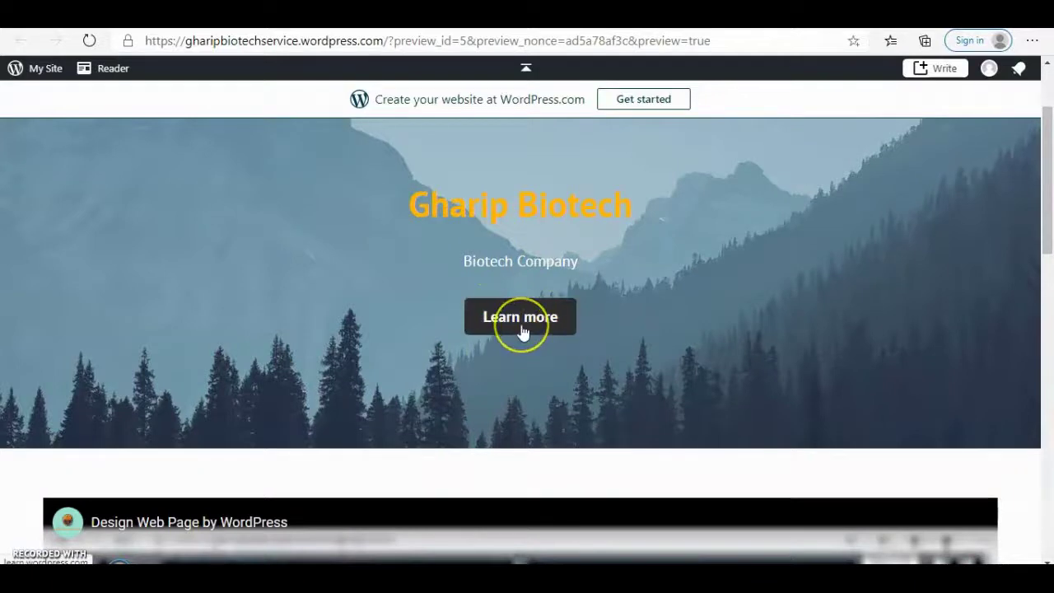
{"action": "left_click_drag", "start_coordinate": [1047, 222], "coordinate": [1049, 288]}
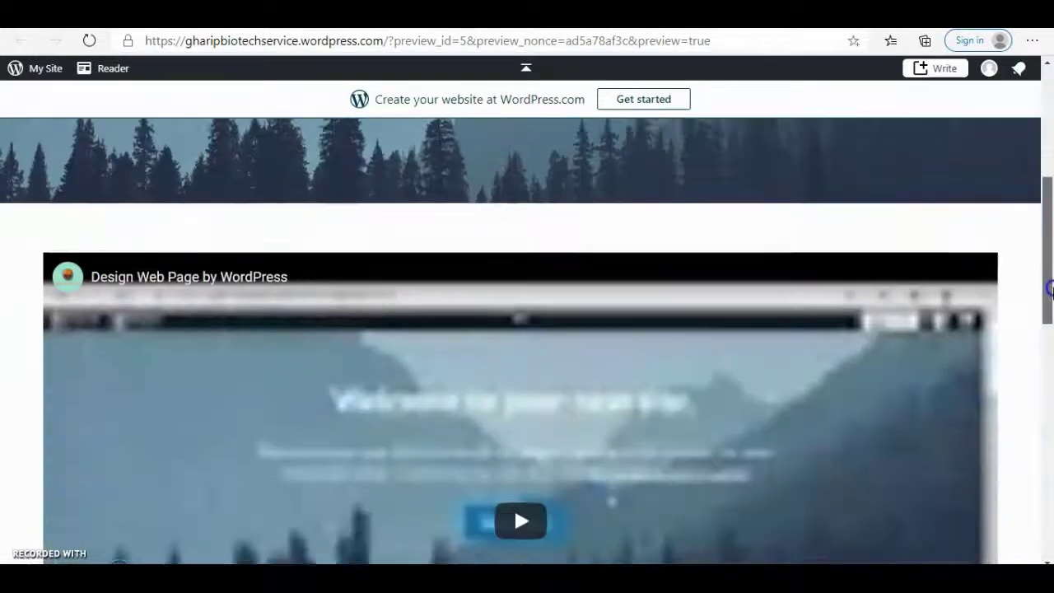
{"action": "scroll", "coordinate": [514, 270], "scroll_direction": "down", "scroll_amount": 3}
{"action": "scroll", "coordinate": [502, 263], "scroll_direction": "down", "scroll_amount": 1}
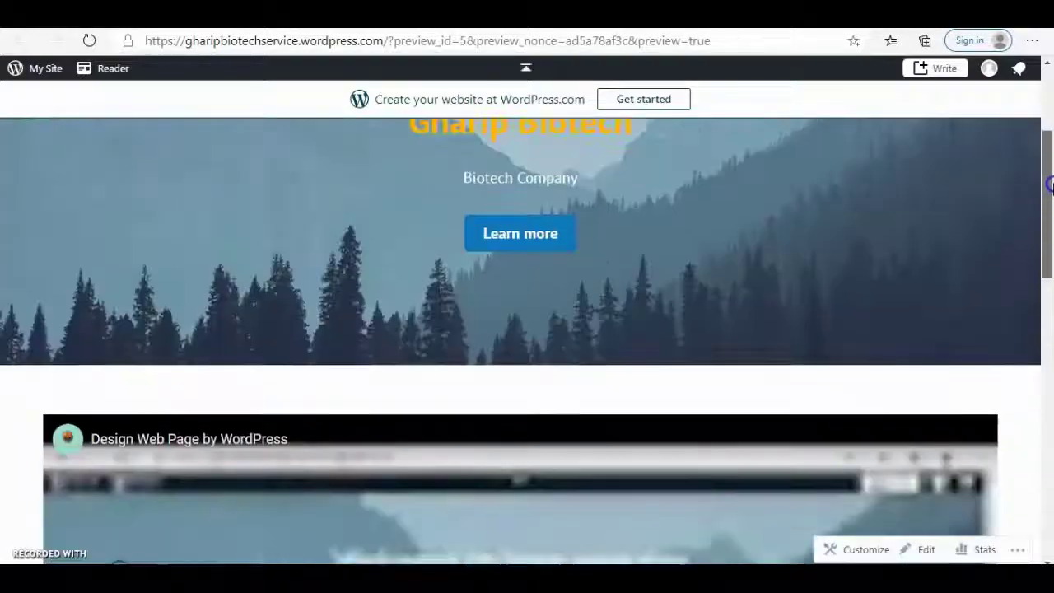
{"action": "left_click_drag", "start_coordinate": [1045, 247], "coordinate": [1051, 475]}
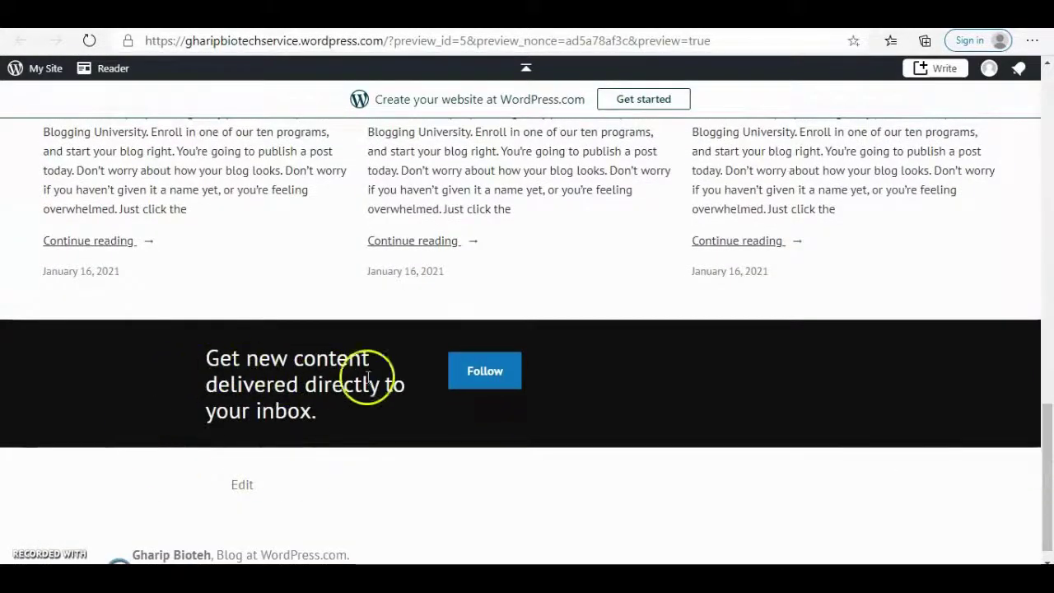